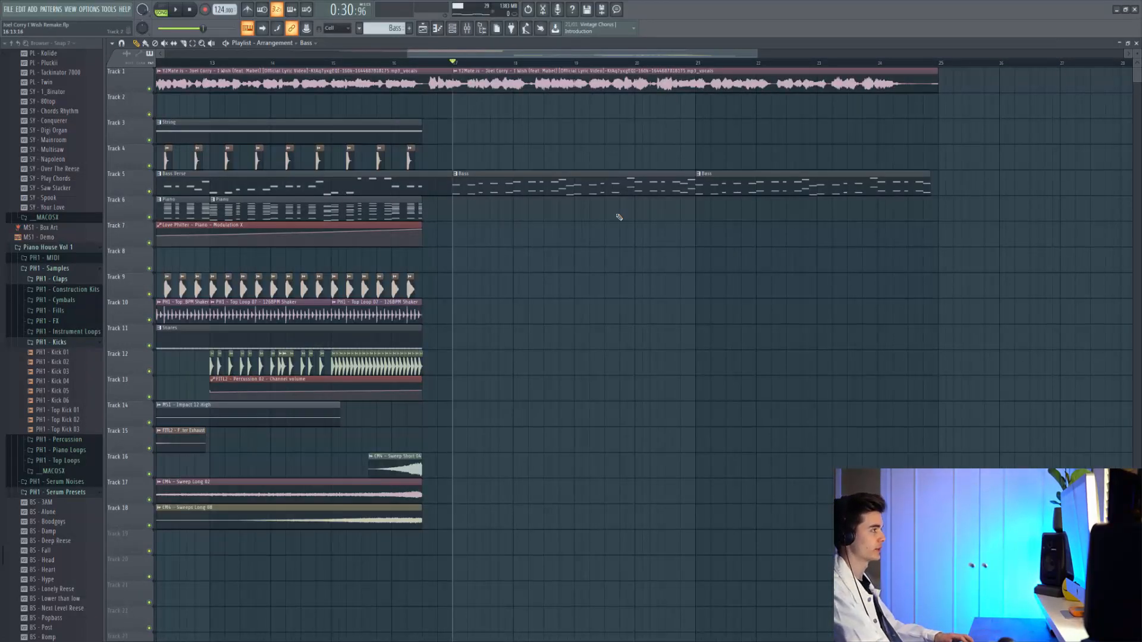
Play the bass pattern in the piano roll to hear the M1HouseSplit organ bass layer
scroll(373, 148, "down", 3)
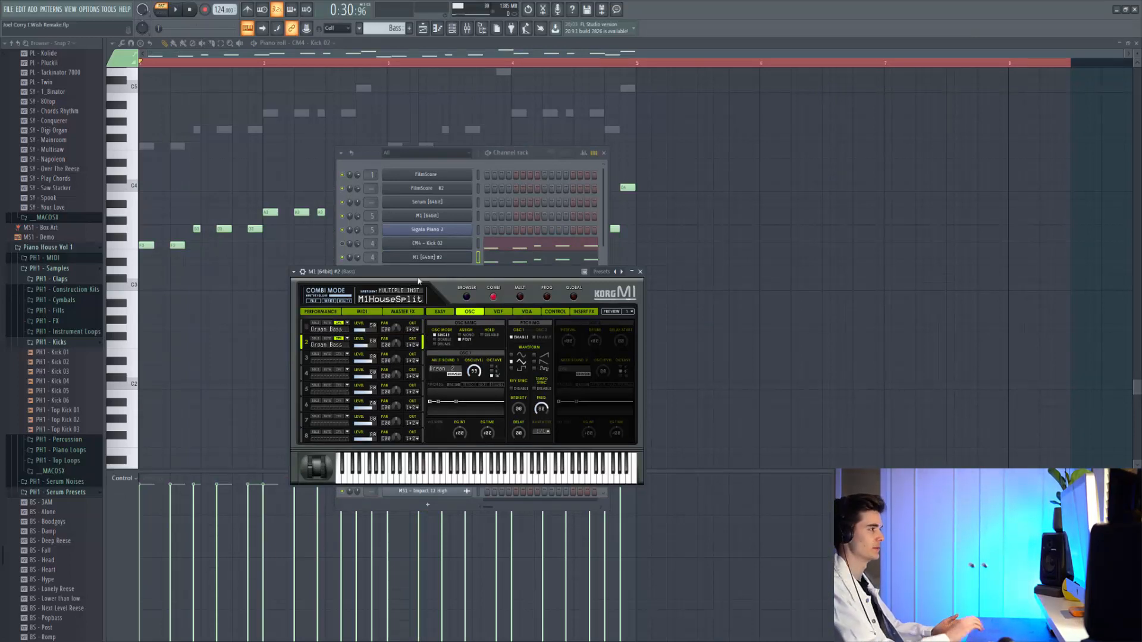
key("space")
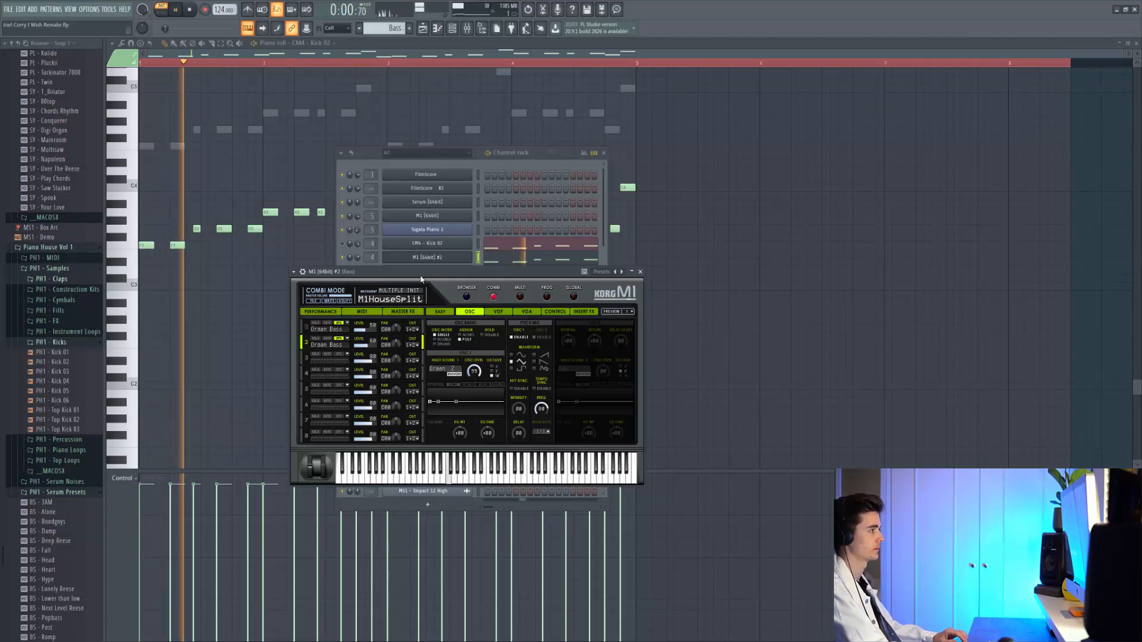
key("space")
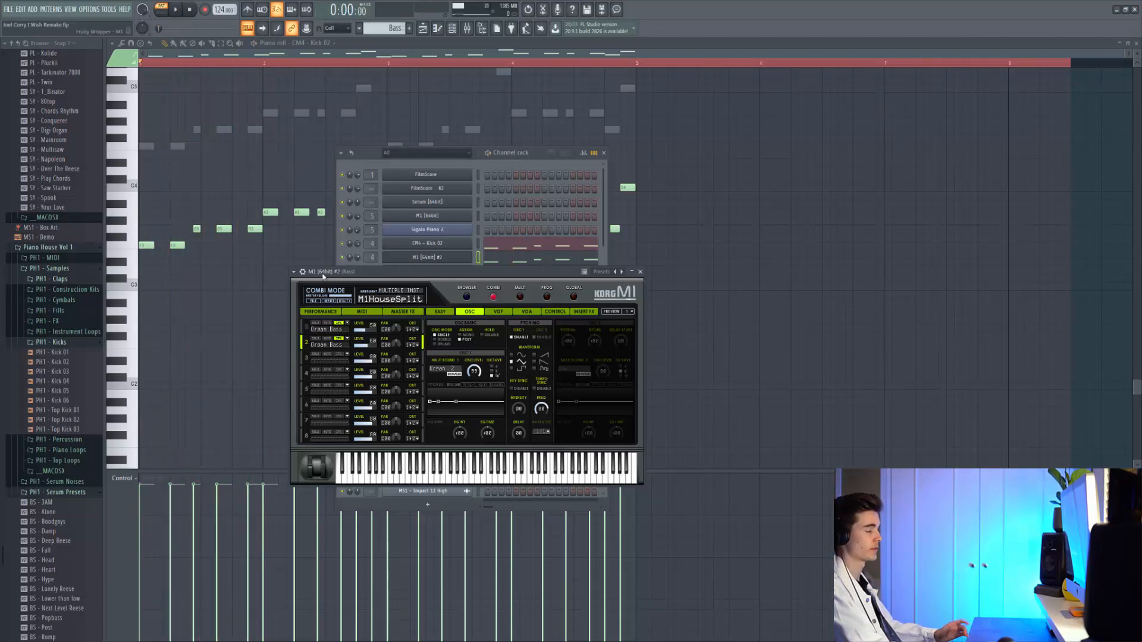
key("space")
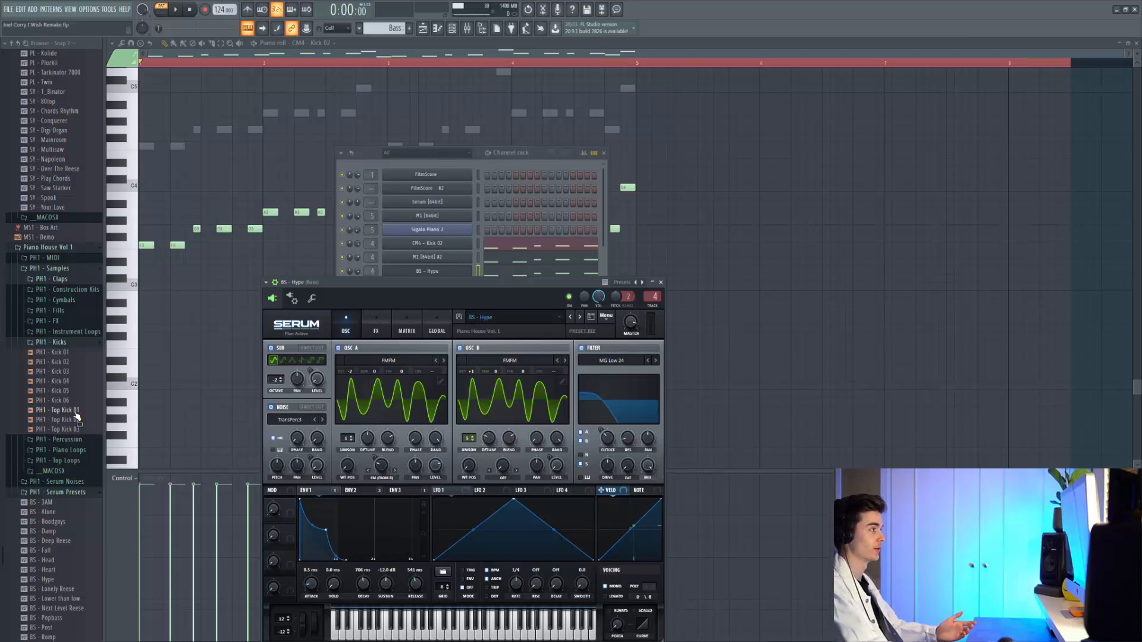
Audition the BS - Hype Serum bass with a few notes and play the bass pattern with it
left_click(490, 635)
left_click(439, 633)
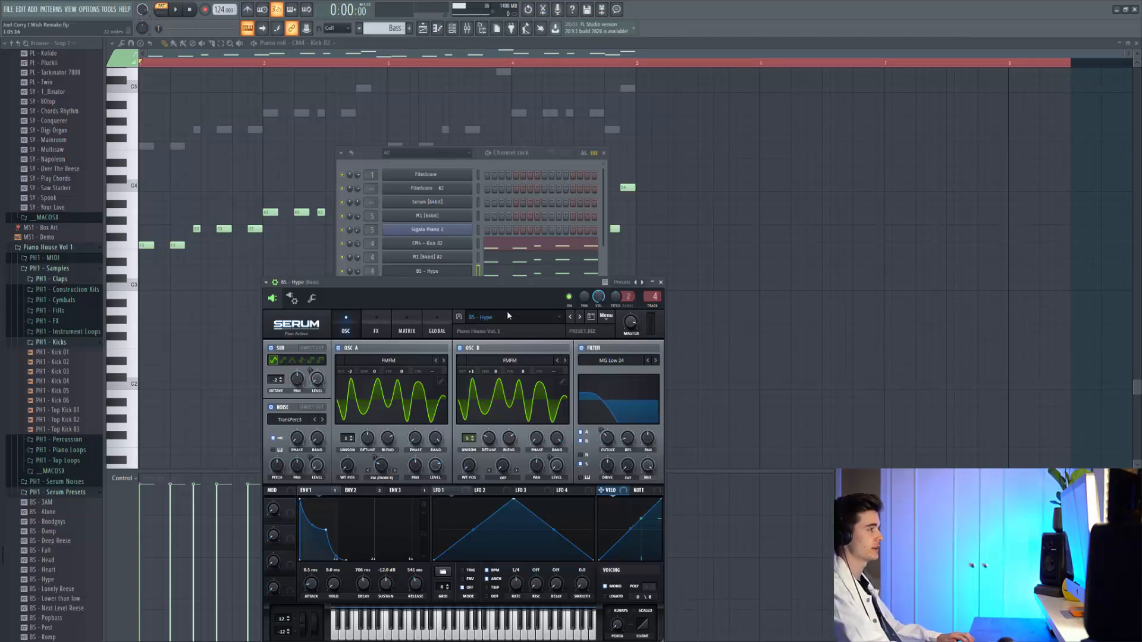
key("space")
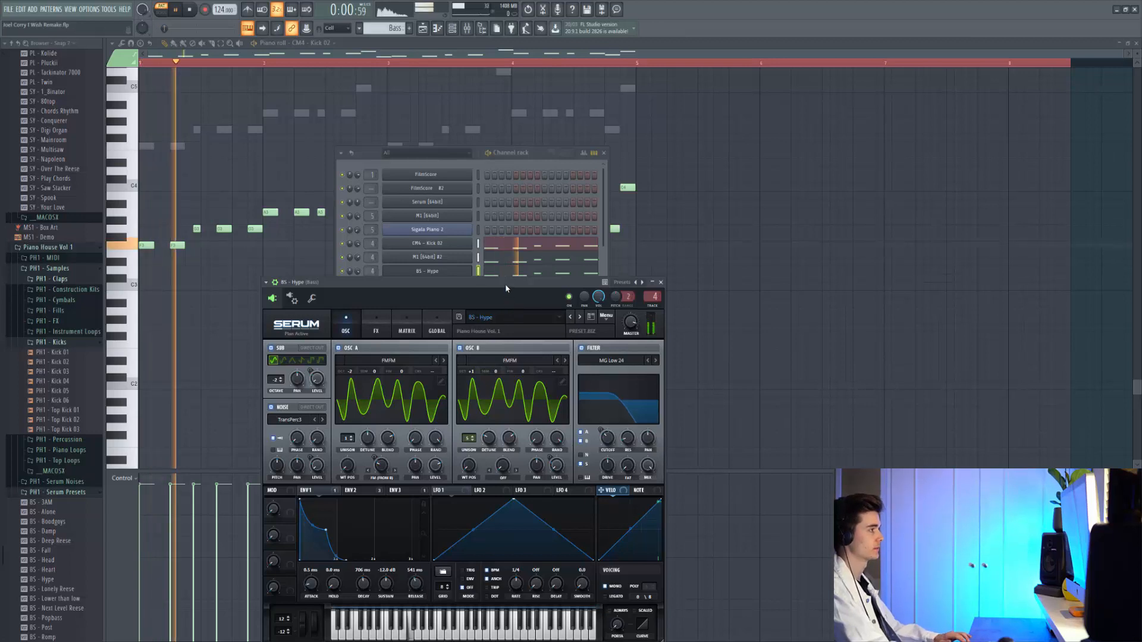
key("space")
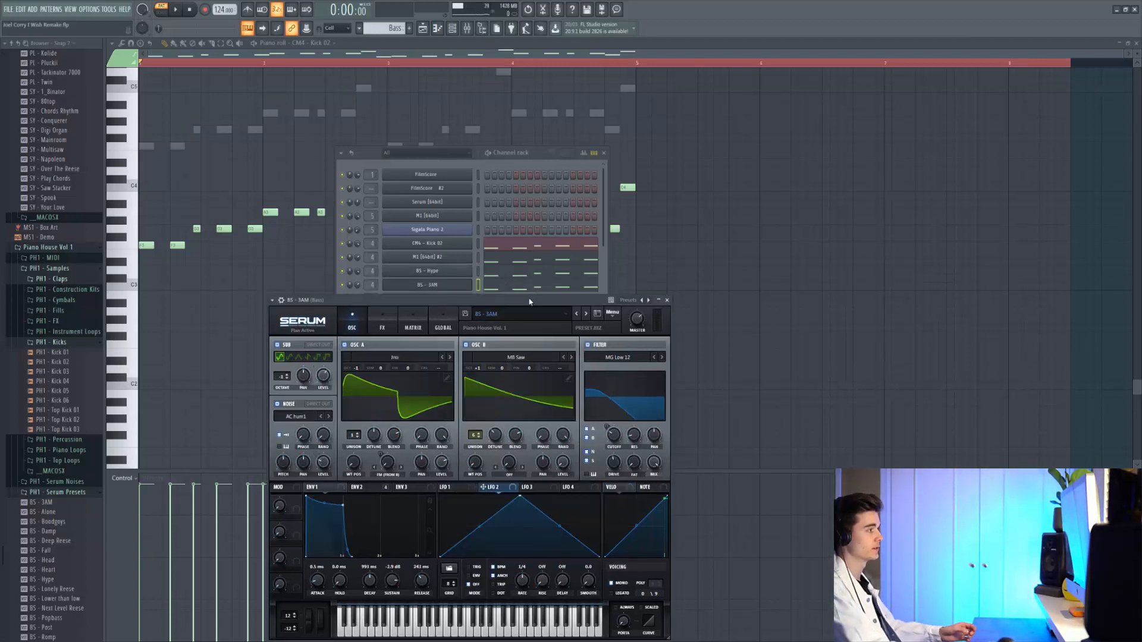
Audition the BS - 3AM Serum bass with single notes and play the bass pattern with this layer
left_click(521, 632)
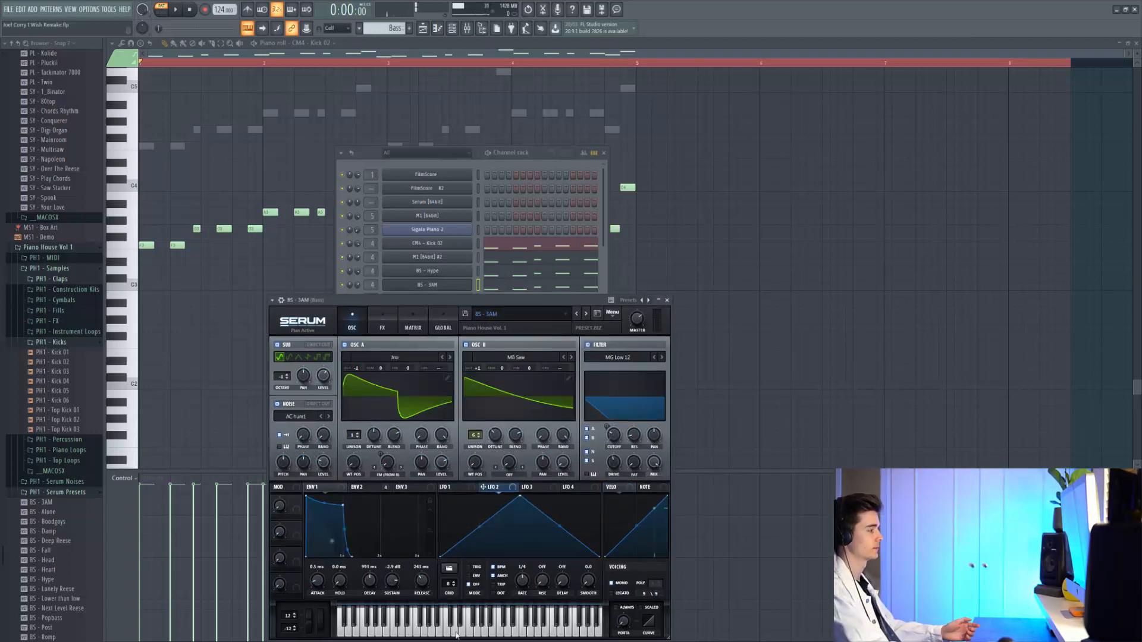
left_click(431, 636)
key("space")
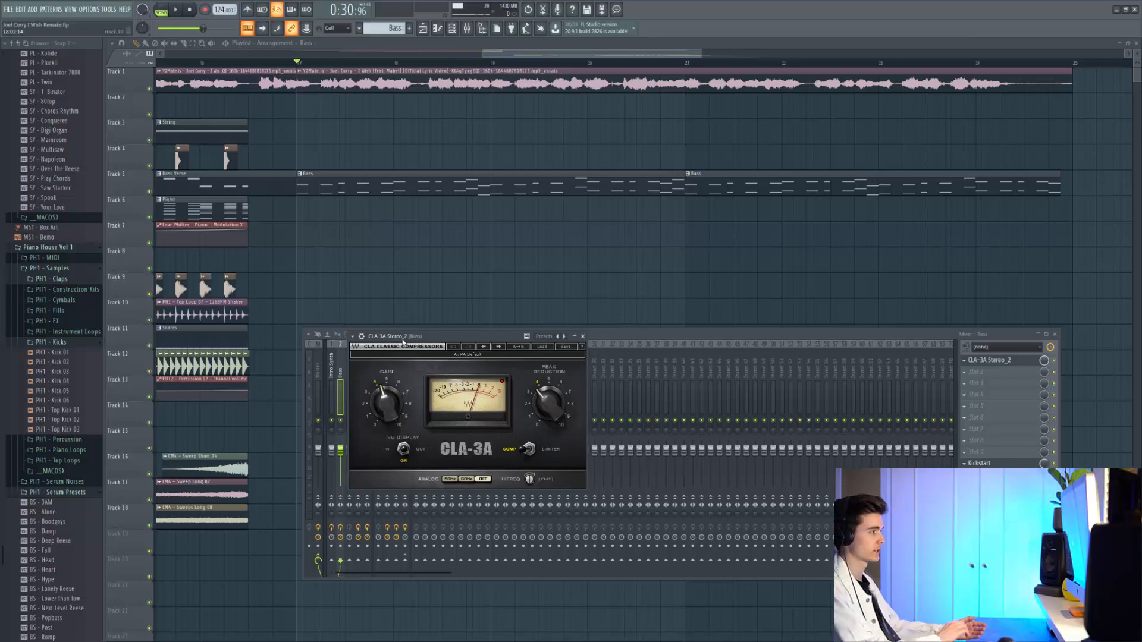
Review the CLA-3A and Kickstart effects on the Bass mixer track while playing the drop from the playlist
key("space")
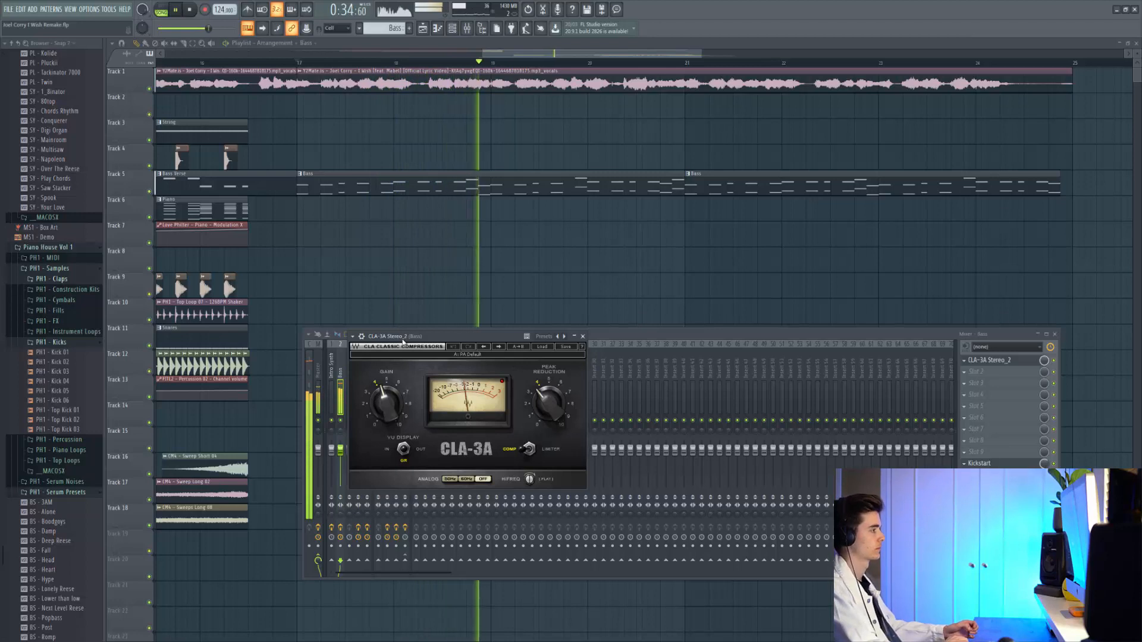
key("space")
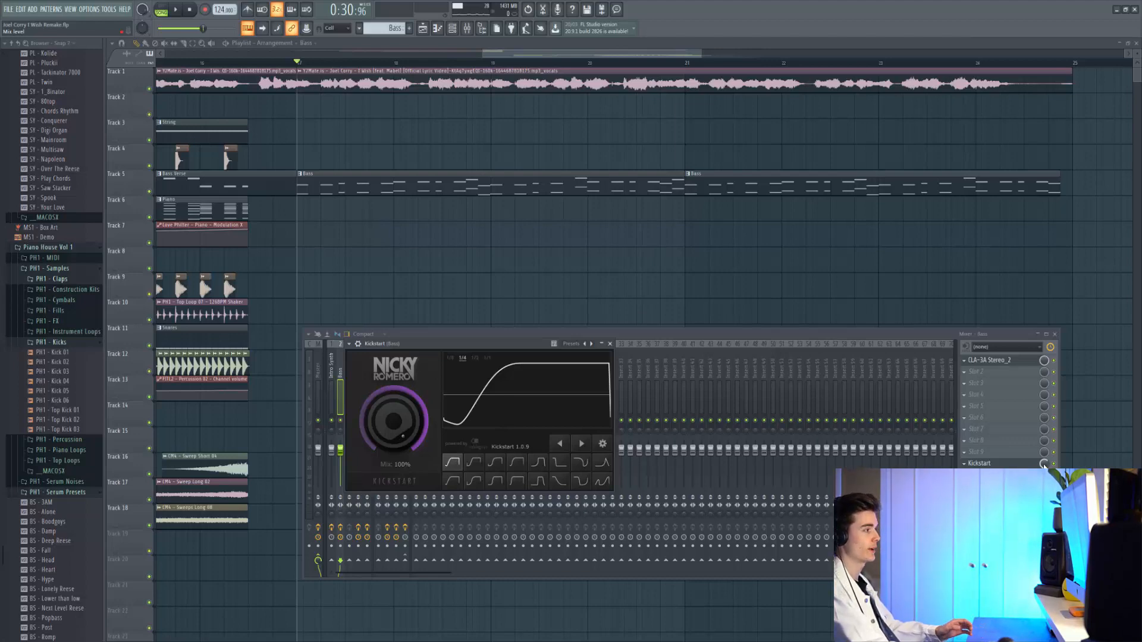
right_click(557, 279)
key("space")
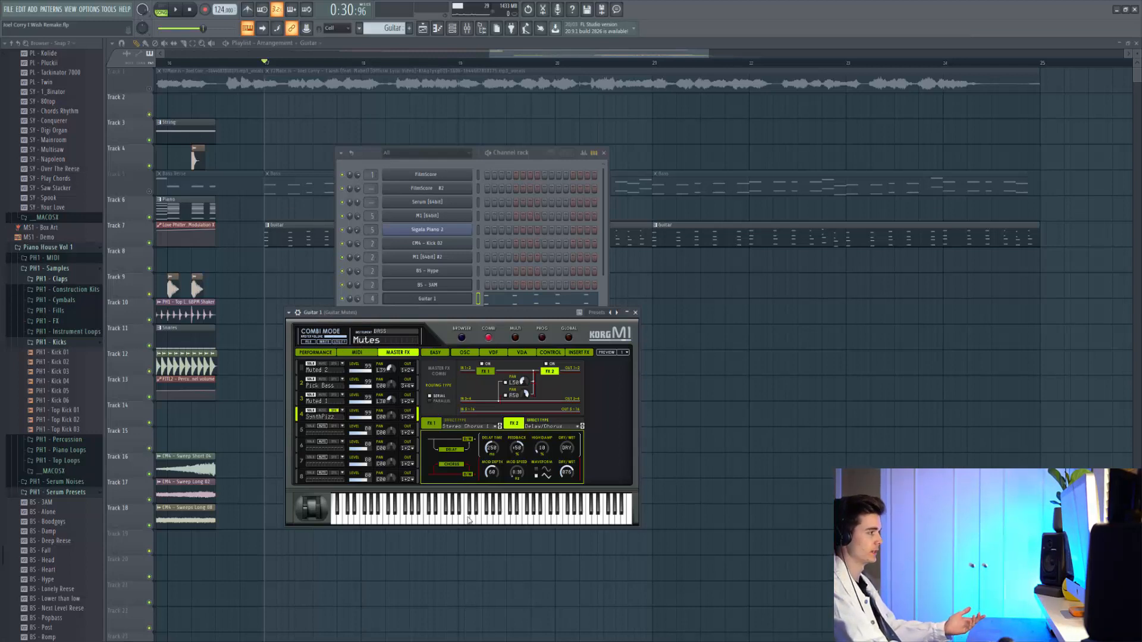
Audition the M1 Mutes patch of Guitar 1 and play its notes in the piano roll
left_click(504, 523)
left_click(535, 524)
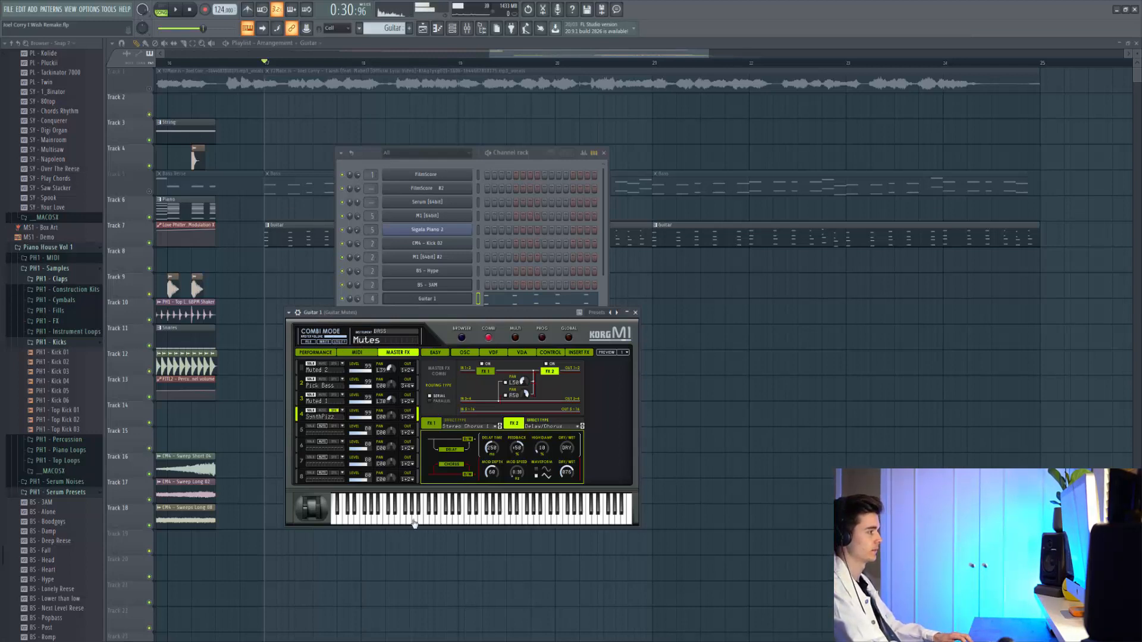
left_click(438, 524)
key("F7")
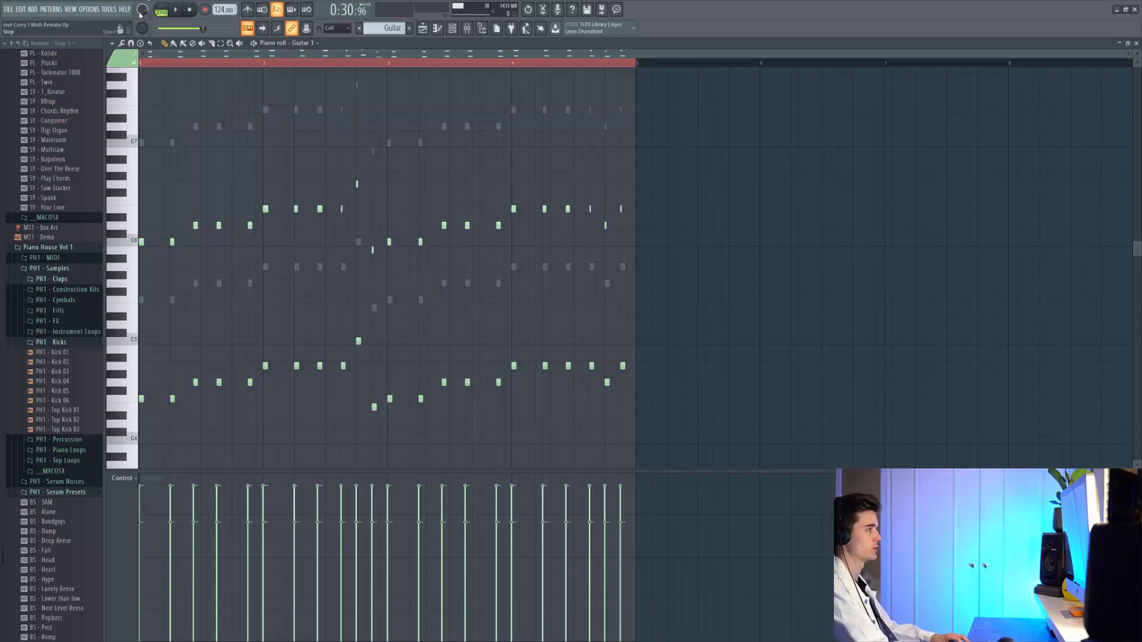
key("space")
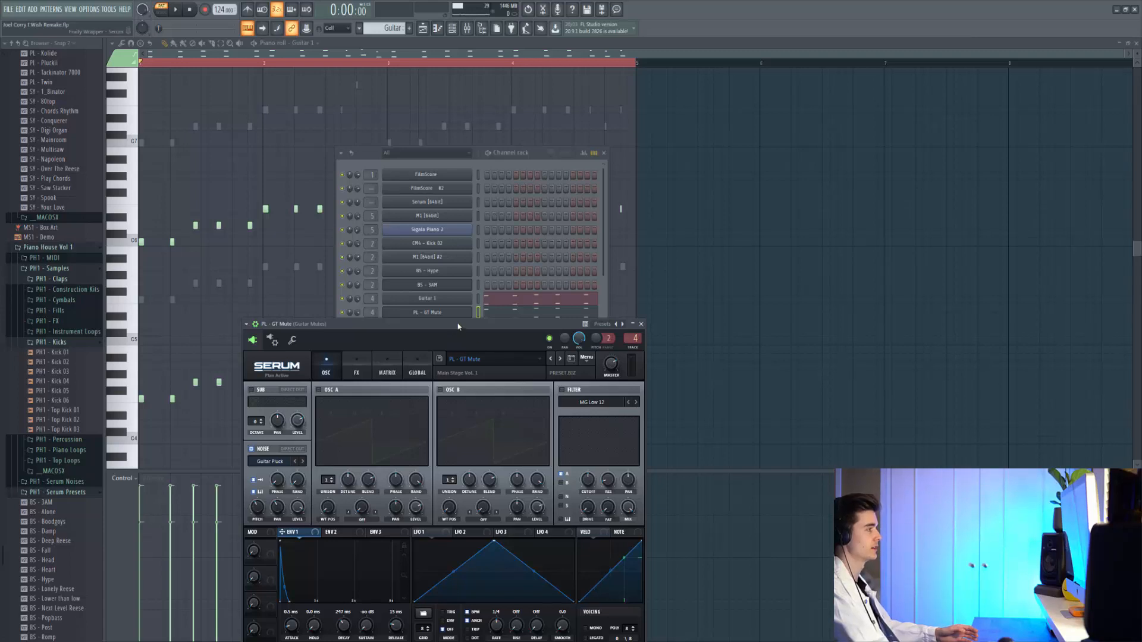
Move the PL - GT Mute Serum window up to expose its keyboard and audition notes across it
left_click_drag(455, 326, 470, 241)
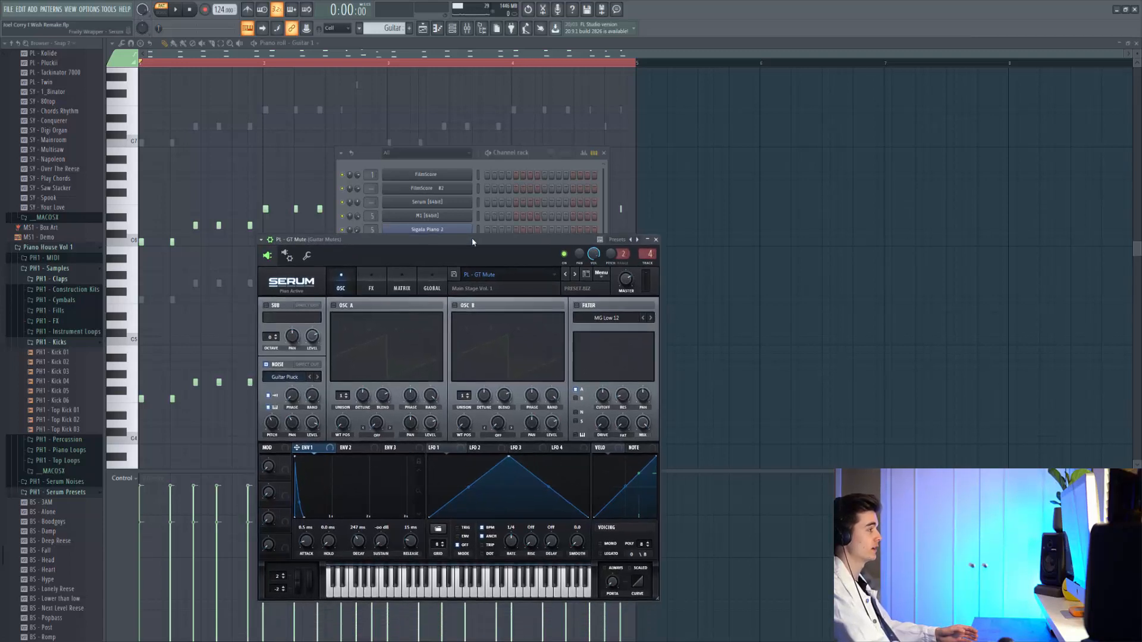
left_click(449, 592)
left_click(468, 594)
left_click(489, 594)
left_click(511, 595)
left_click(535, 595)
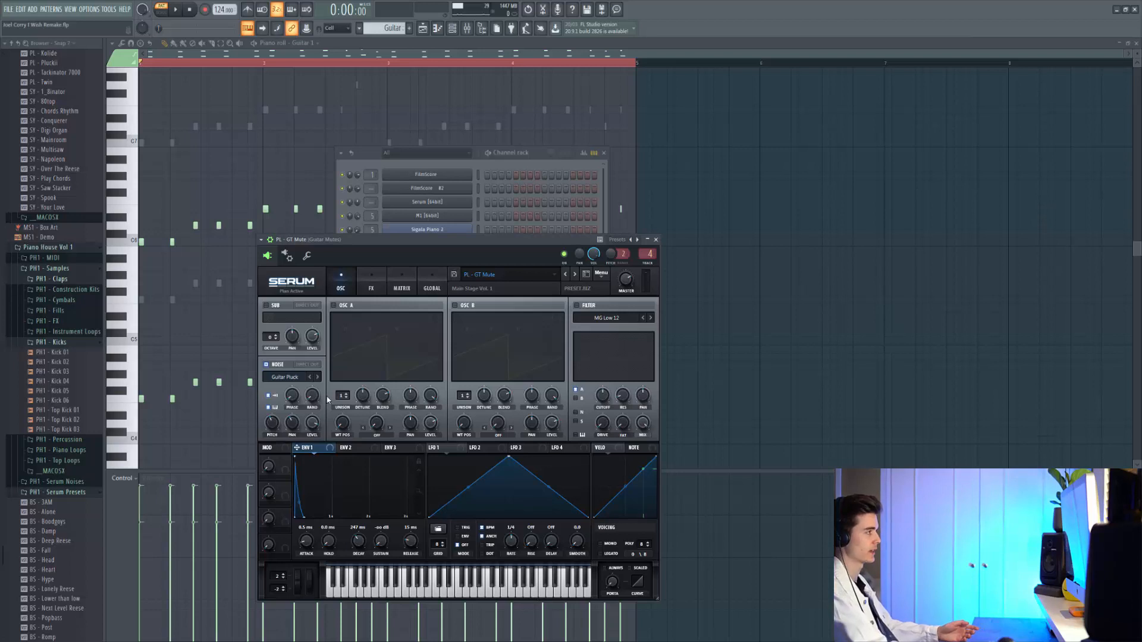
Bring the Guitar 1 piano roll to the front and play the layered guitar pattern
left_click(300, 147)
key("space")
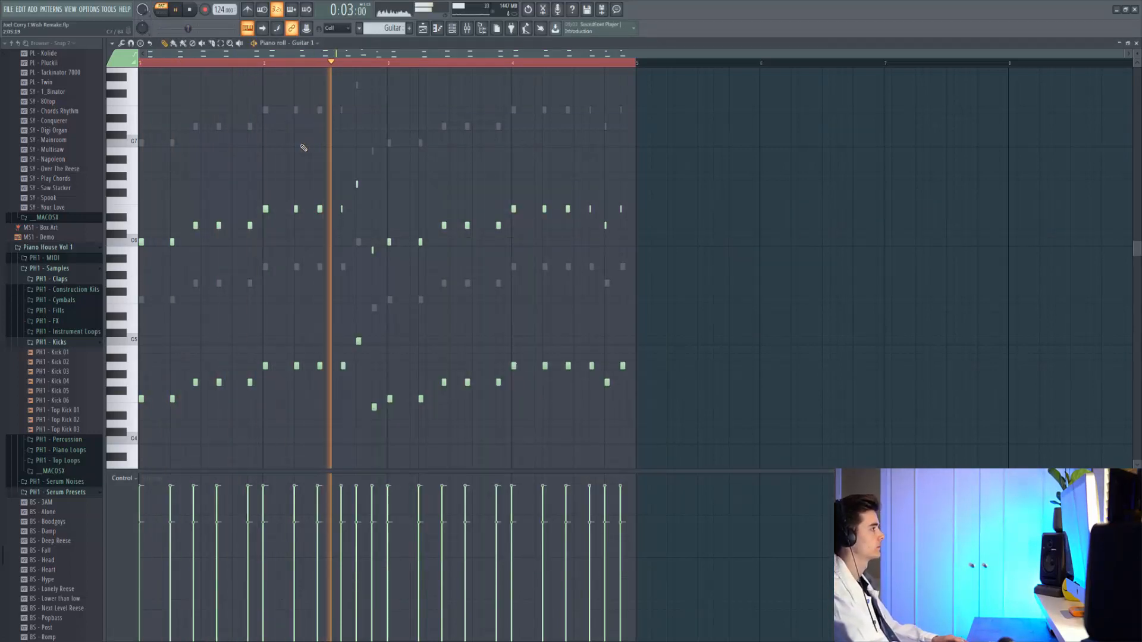
key("space")
Review the GW VoiceCentric and OTT effects on the guitar mixer track while playing the guitar pattern
key("F9")
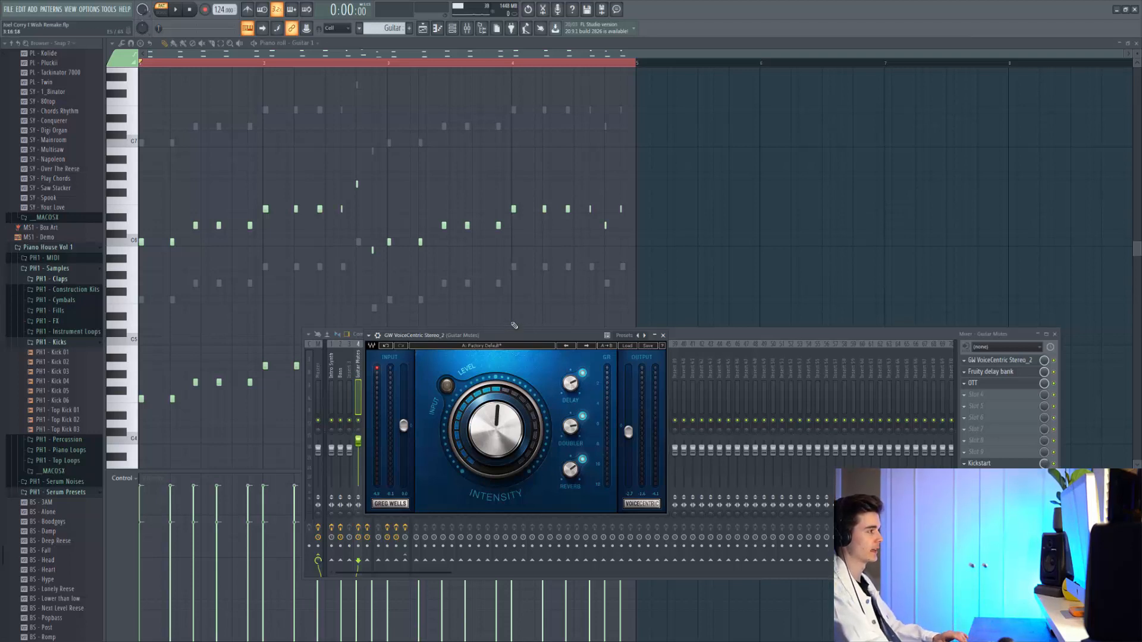
key("space")
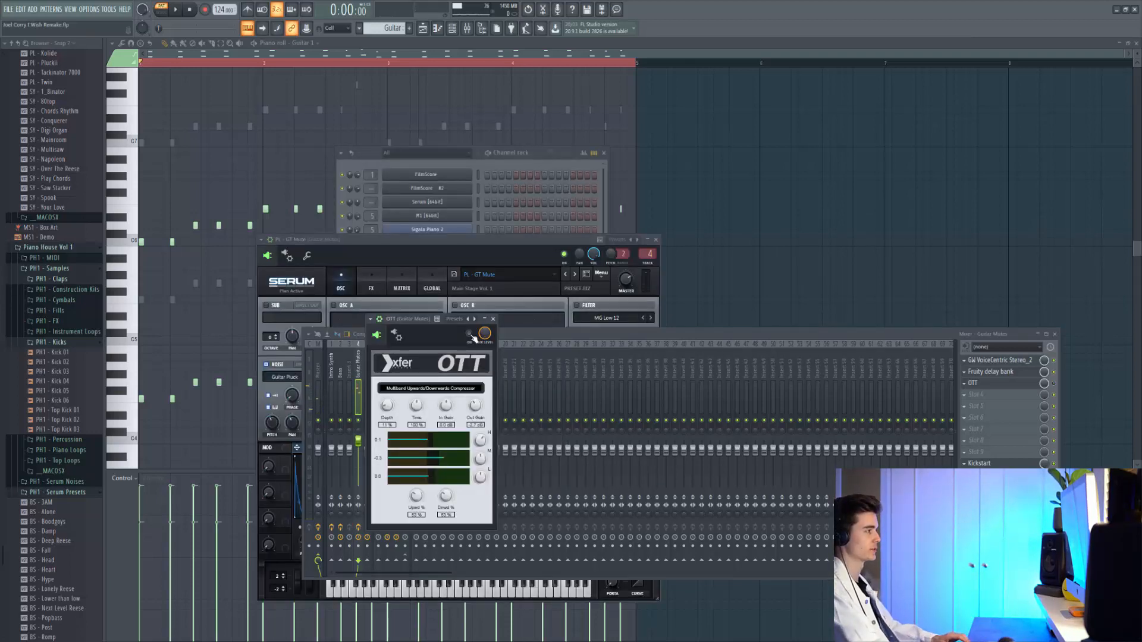
key("space")
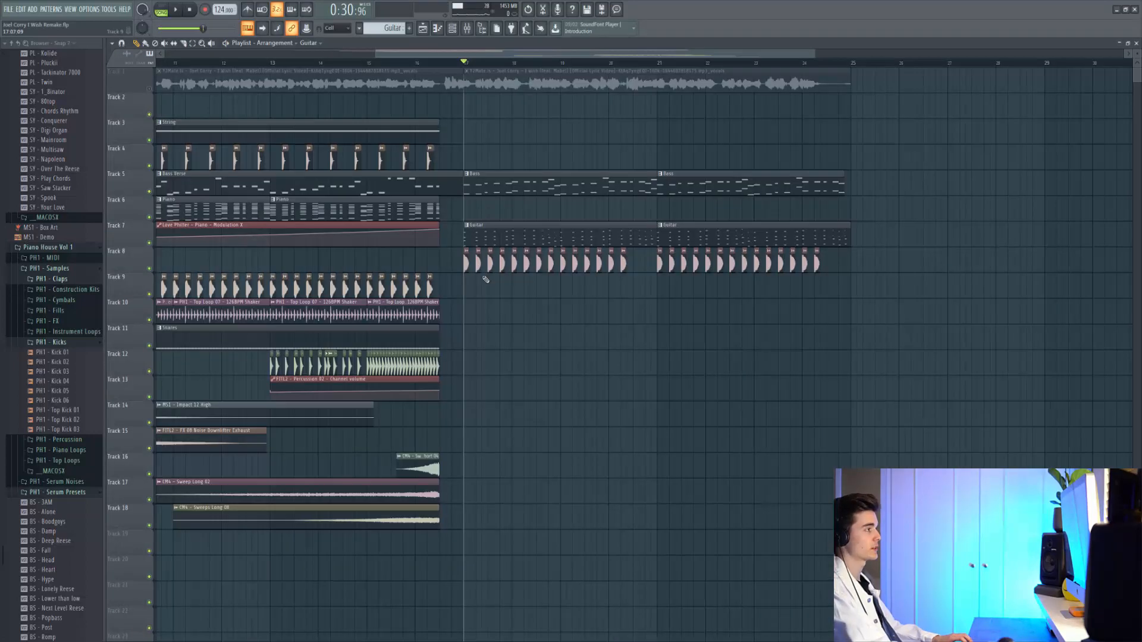
Inspect the CM2 - Kick 04 sample on Track 8 and play the drop with the kicks
scroll(458, 276, "up", 5)
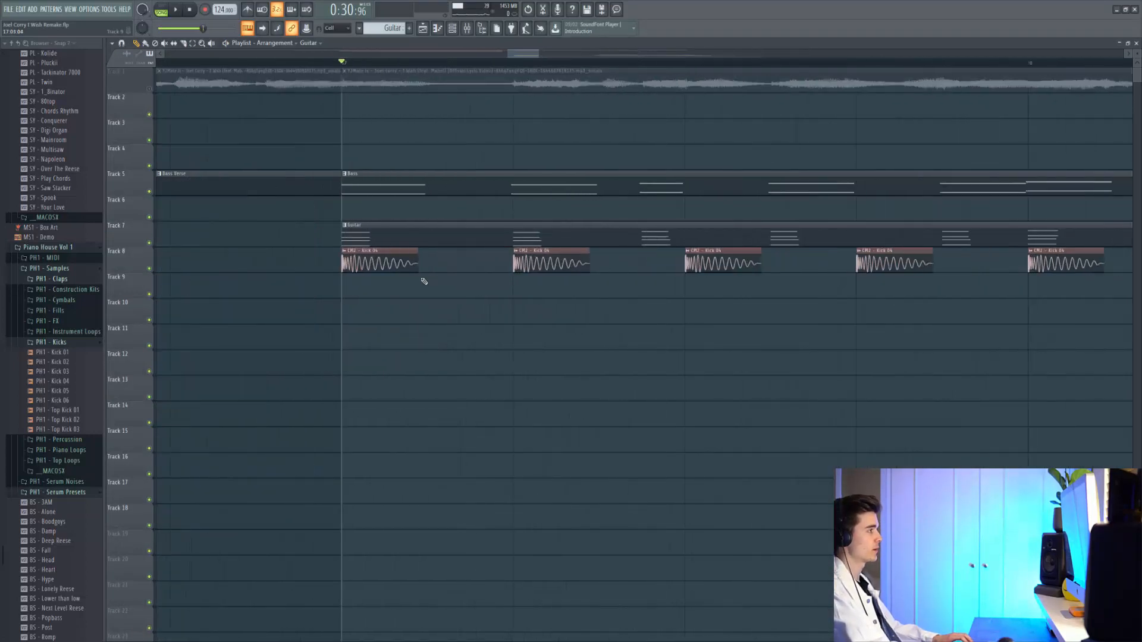
double_click(383, 265)
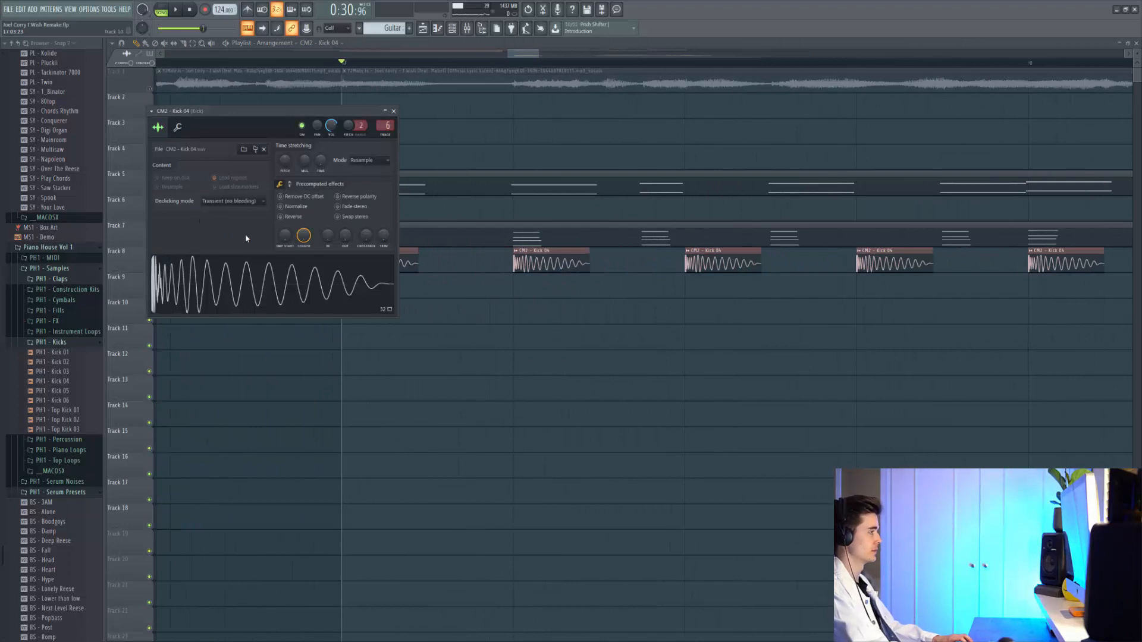
key("space")
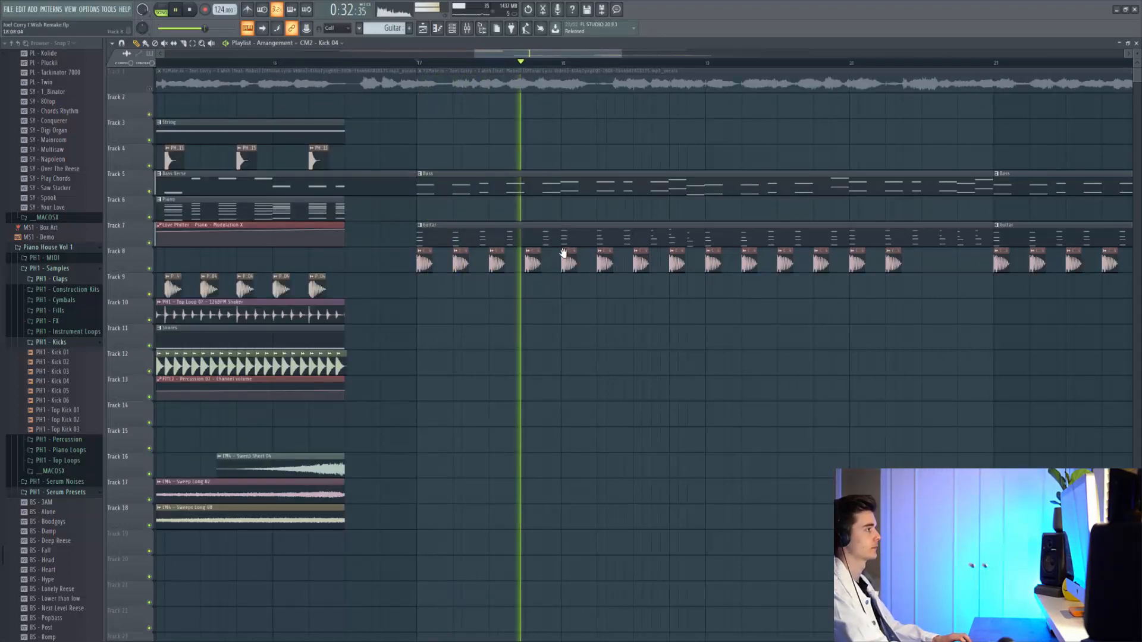
Play the passage around bar 20 to hear the kick gap and the Track 9 clips leading into bar 21
scroll(553, 254, "right", 2)
scroll(500, 232, "right", 1)
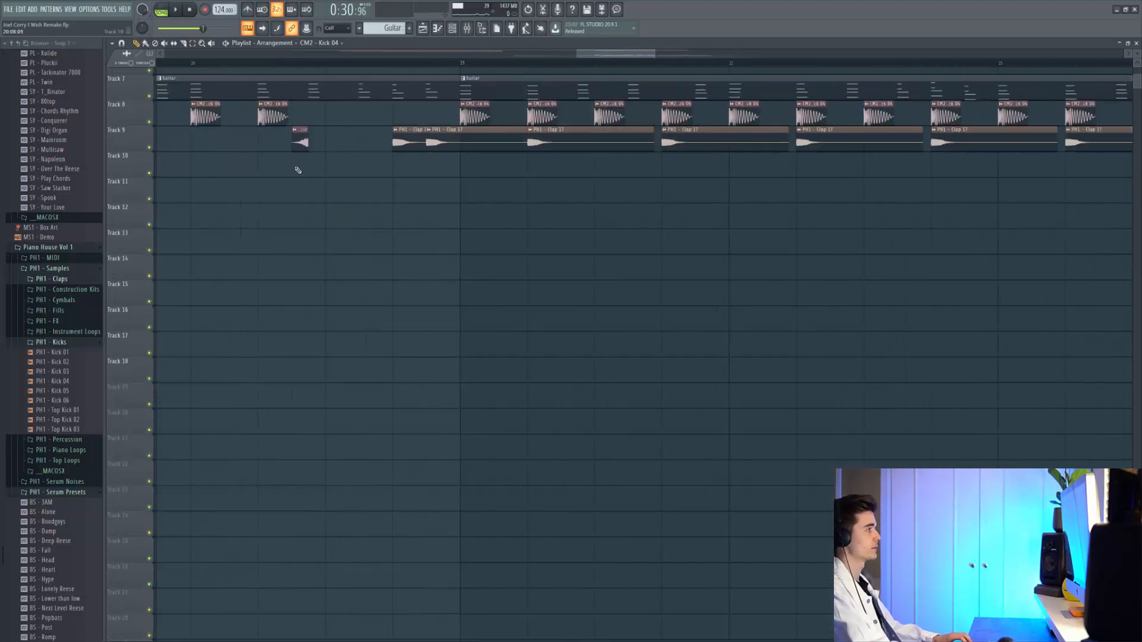
scroll(298, 170, "left", 3)
scroll(298, 170, "up", 2)
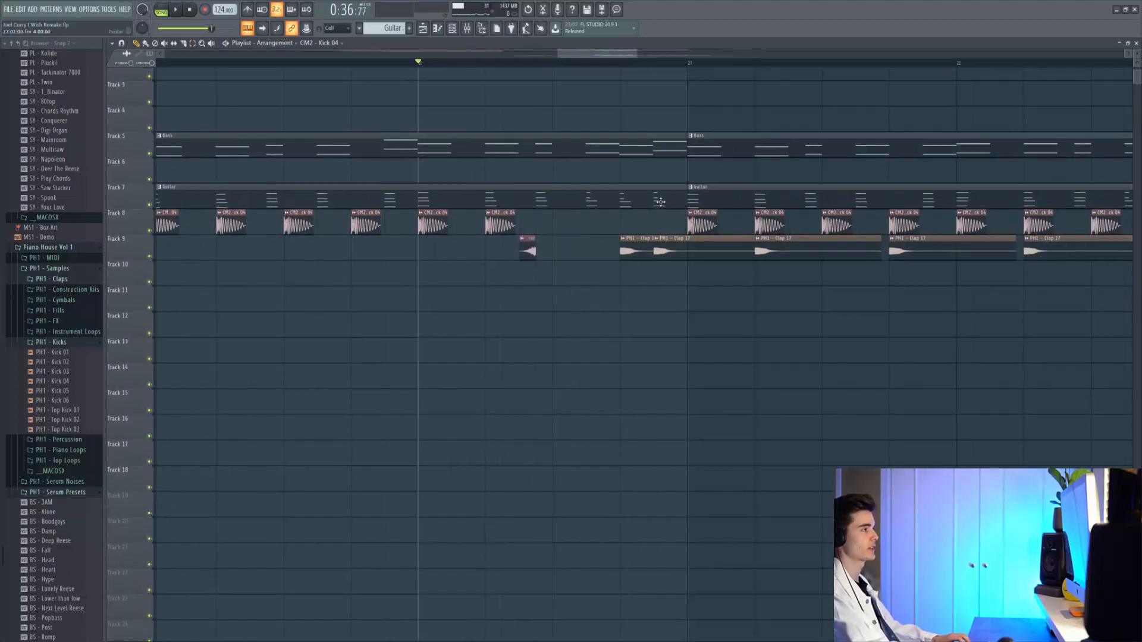
key("space")
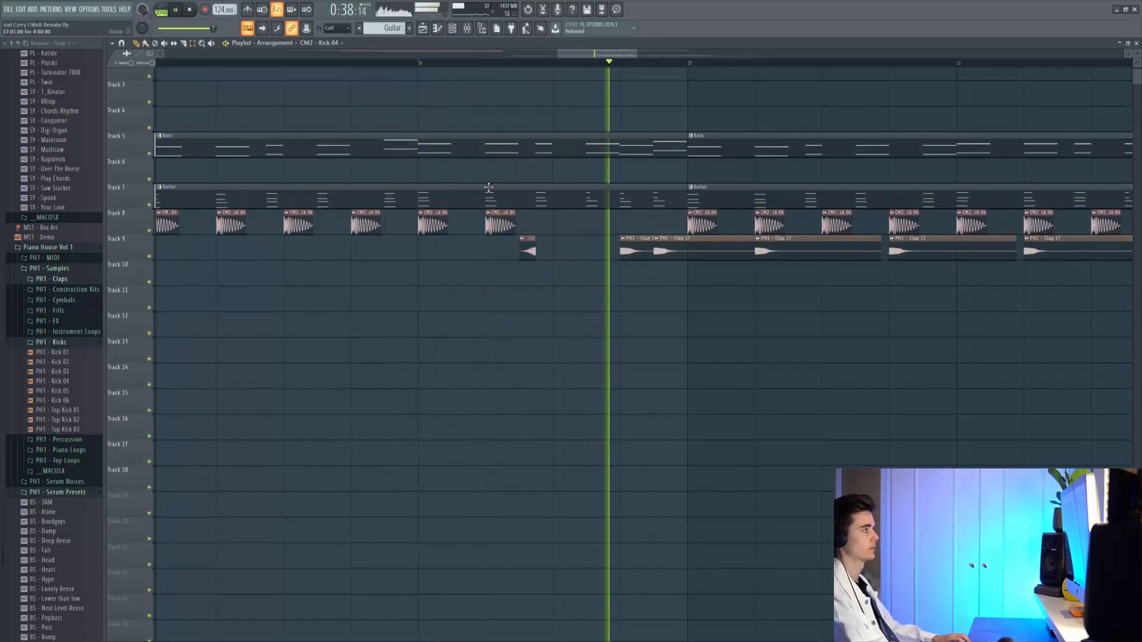
key("space")
Inspect the CM2 - FX 08 Small Reverse sample on Track 9 and play from the kick just before it
scroll(526, 252, "up", 4)
double_click(544, 253)
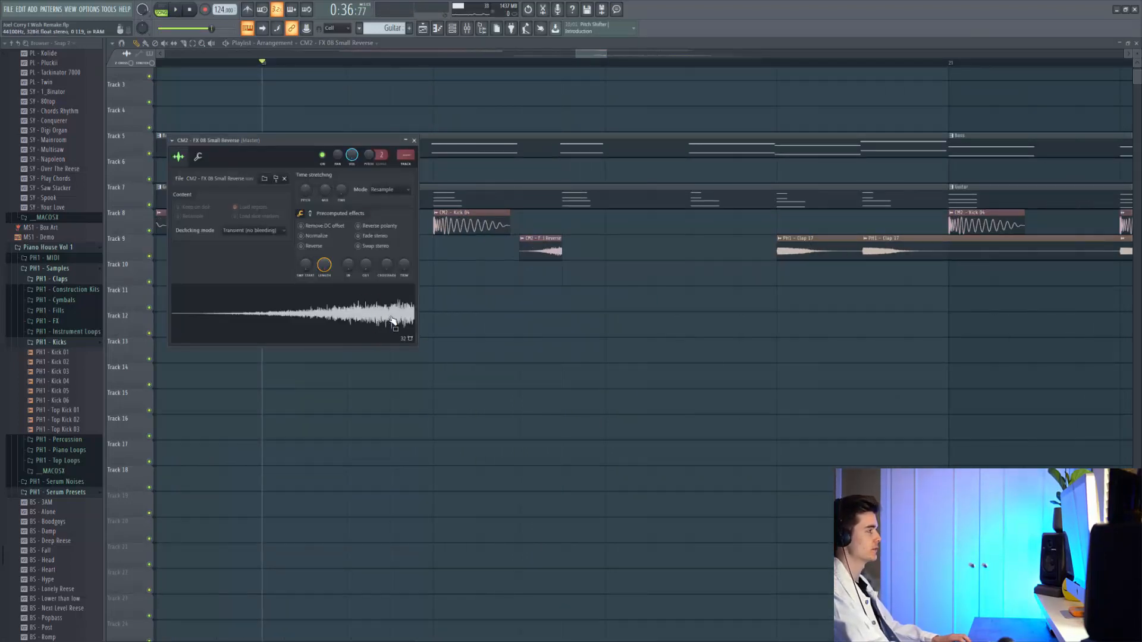
key("Escape")
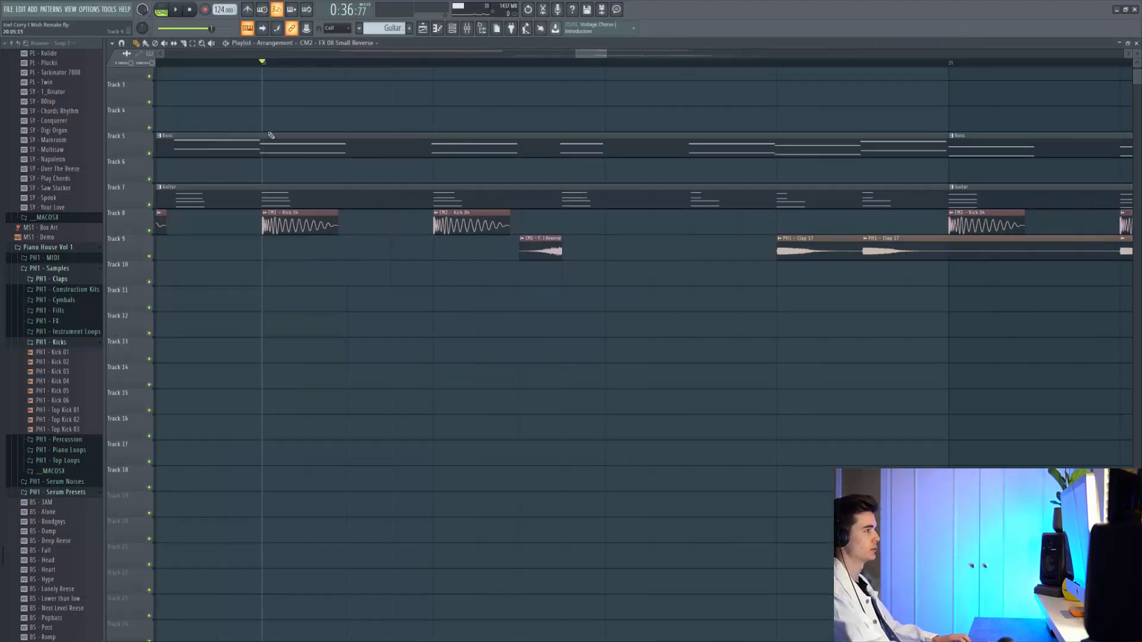
left_click(435, 61)
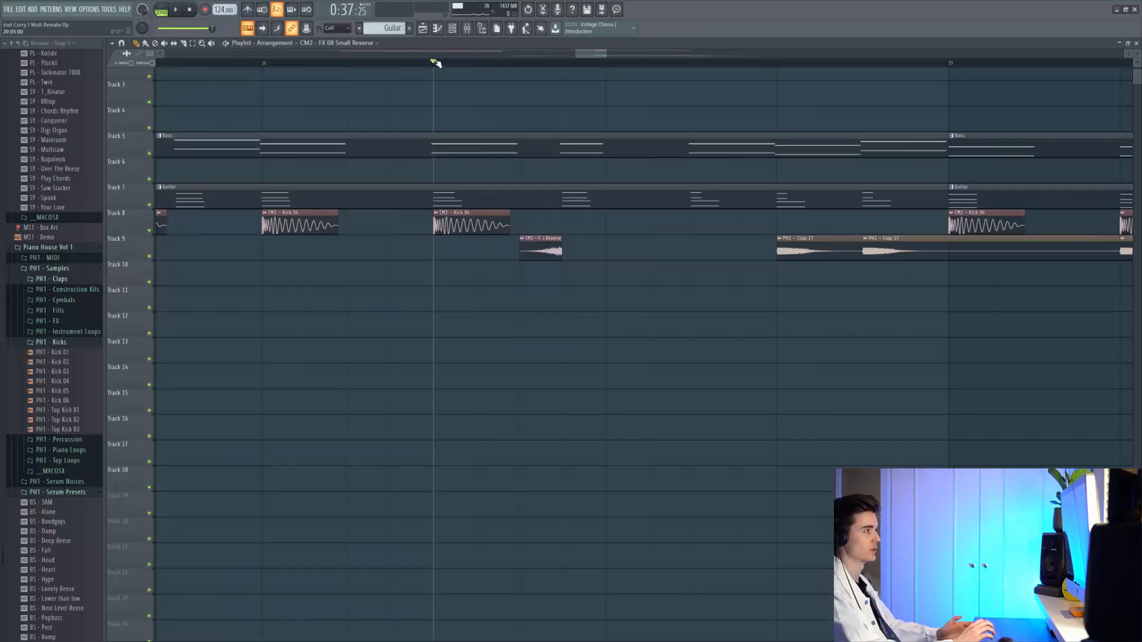
key("space")
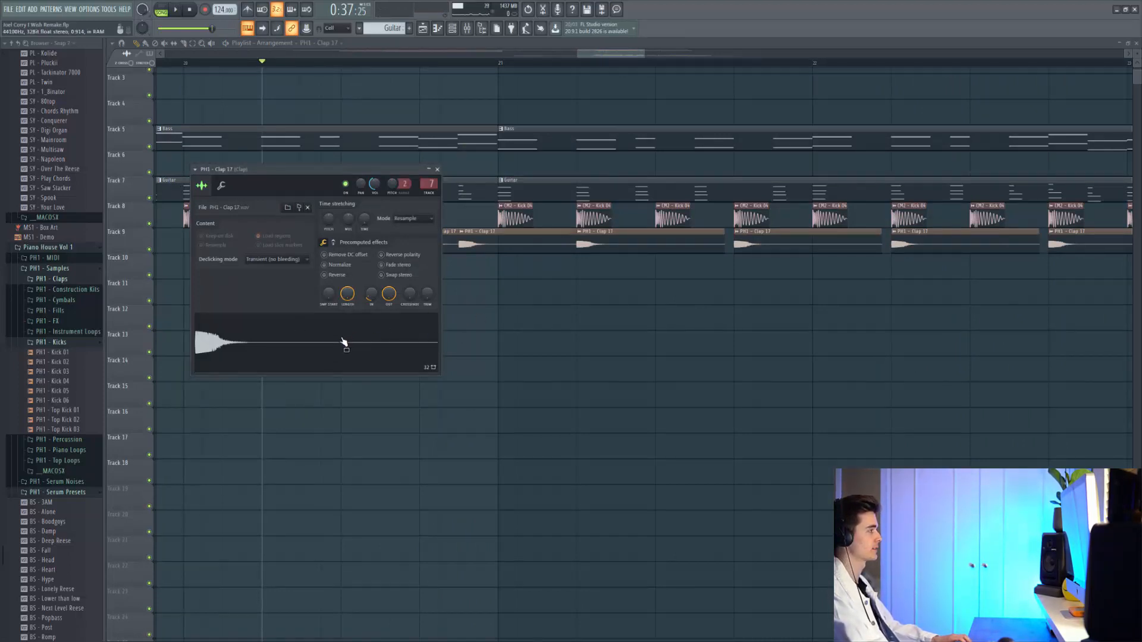
Close the PH1 - Clap 17 sample settings and play the Track 9 claps leading into bar 21
right_click(532, 334)
key("space")
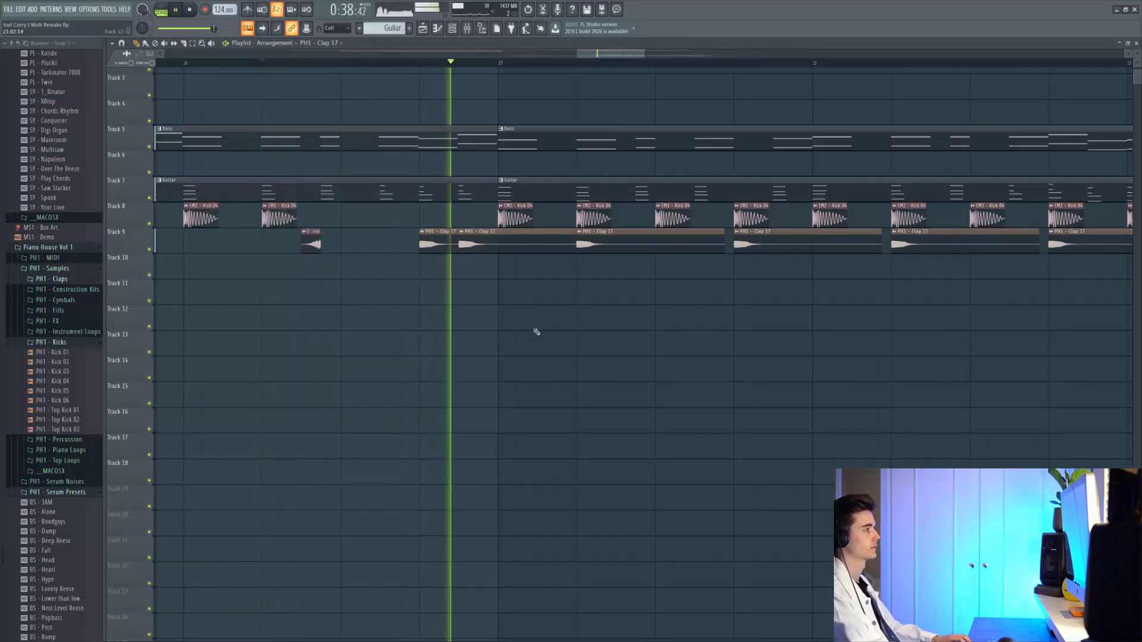
left_click_drag(493, 327, 381, 326)
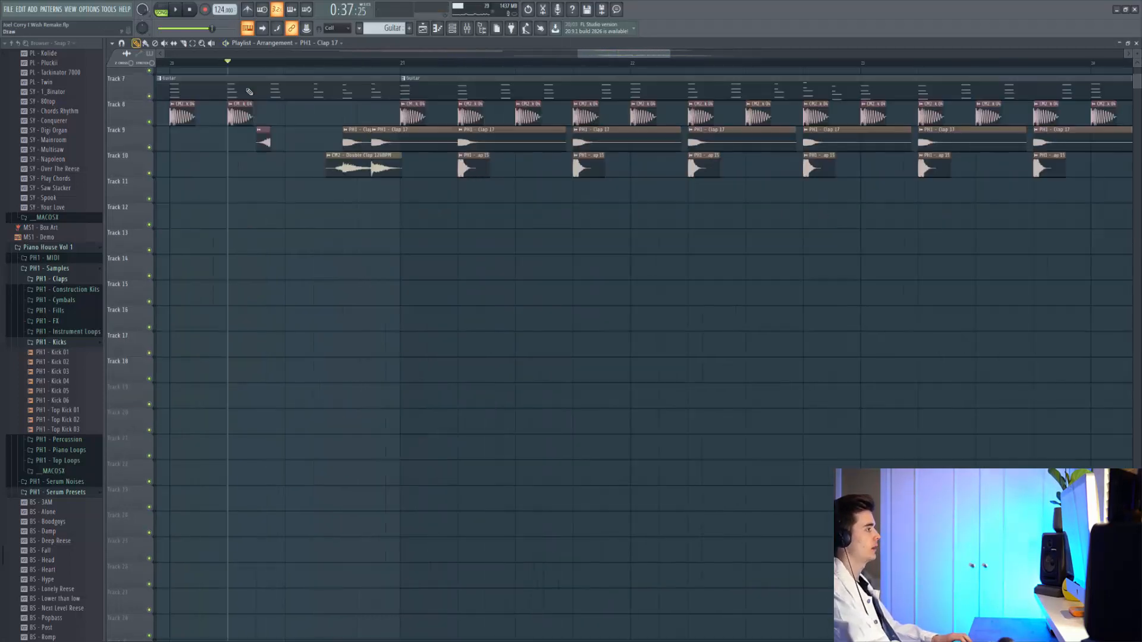
Inspect the CM2 - Double Clap 126BPM sample on Track 10 and close its settings
scroll(338, 182, "up", 2)
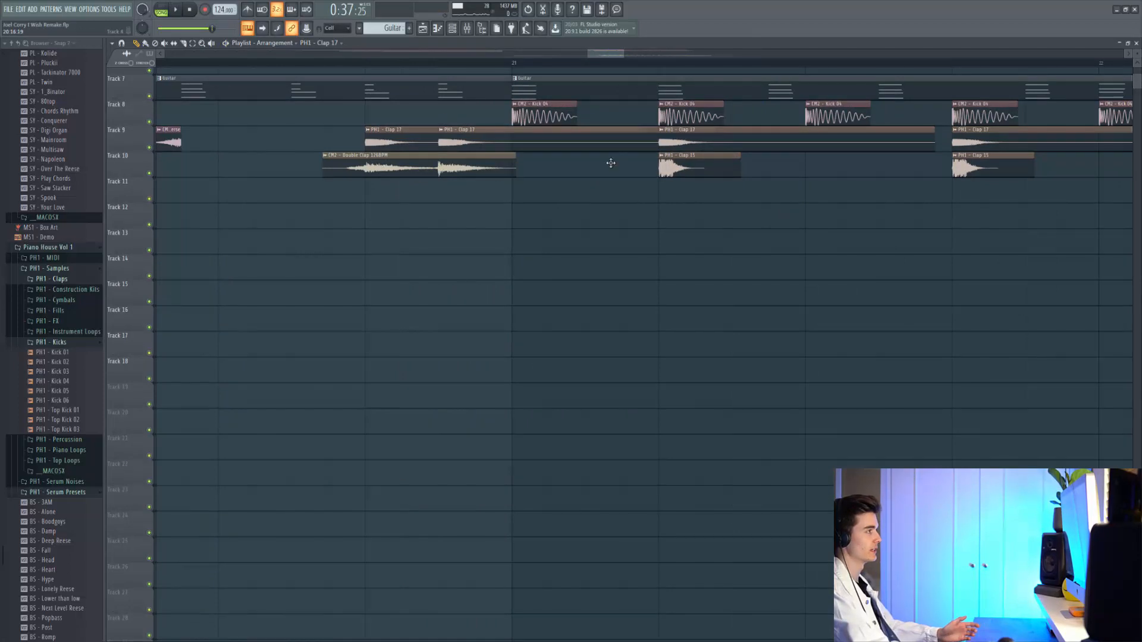
double_click(420, 166)
left_click(369, 97)
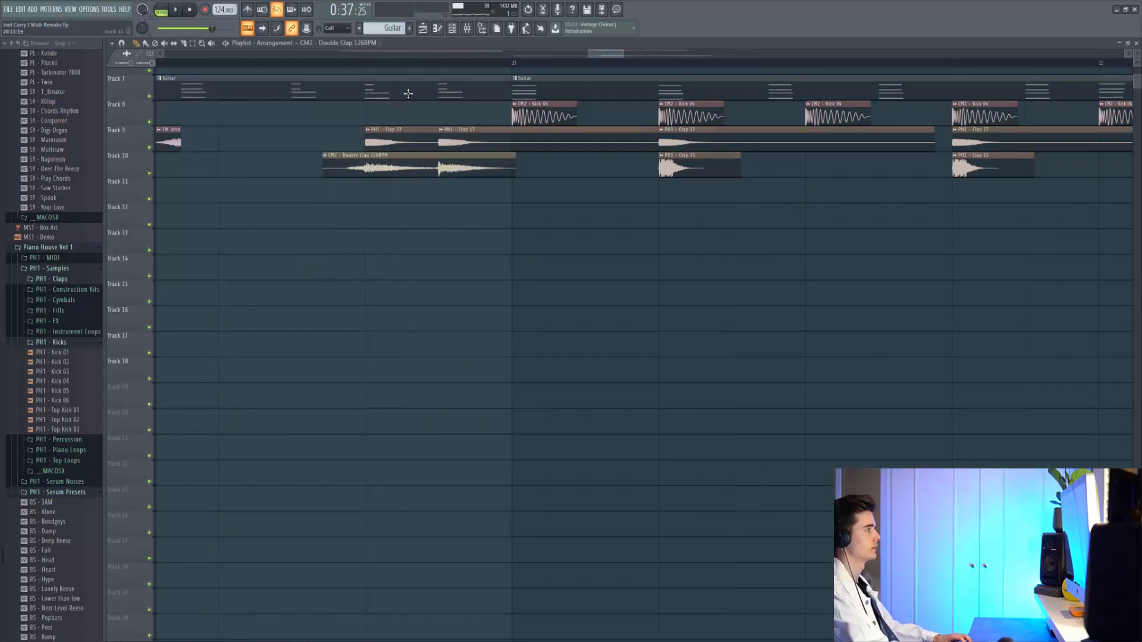
Play the double clap leading into bar 21 and inspect the PH1 - Clap 15 sample on Track 10
key("space")
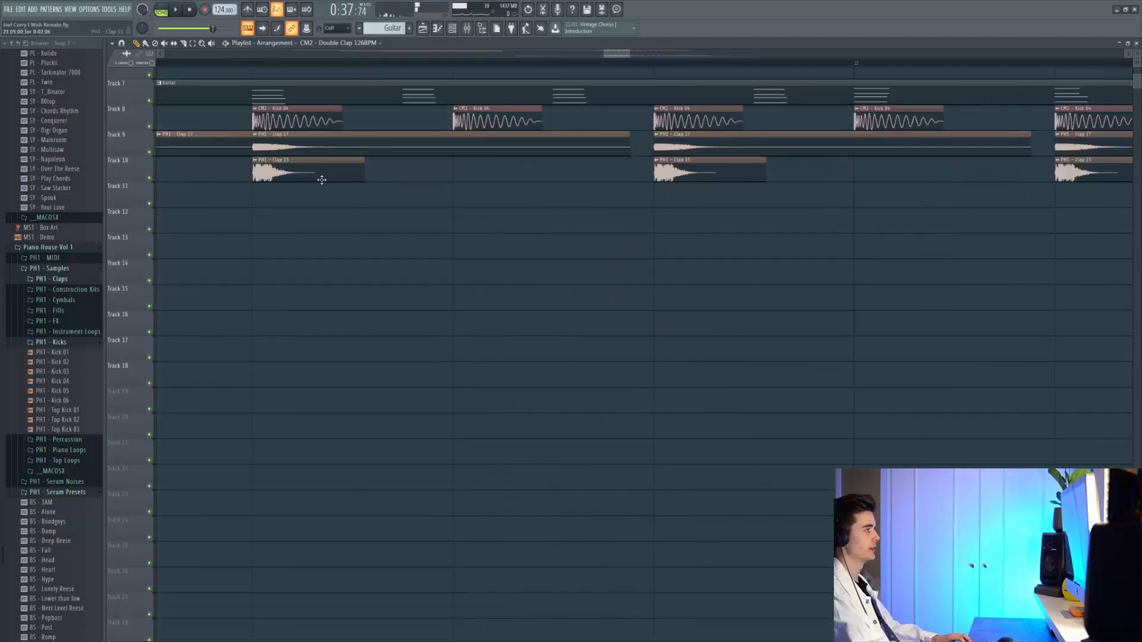
double_click(271, 168)
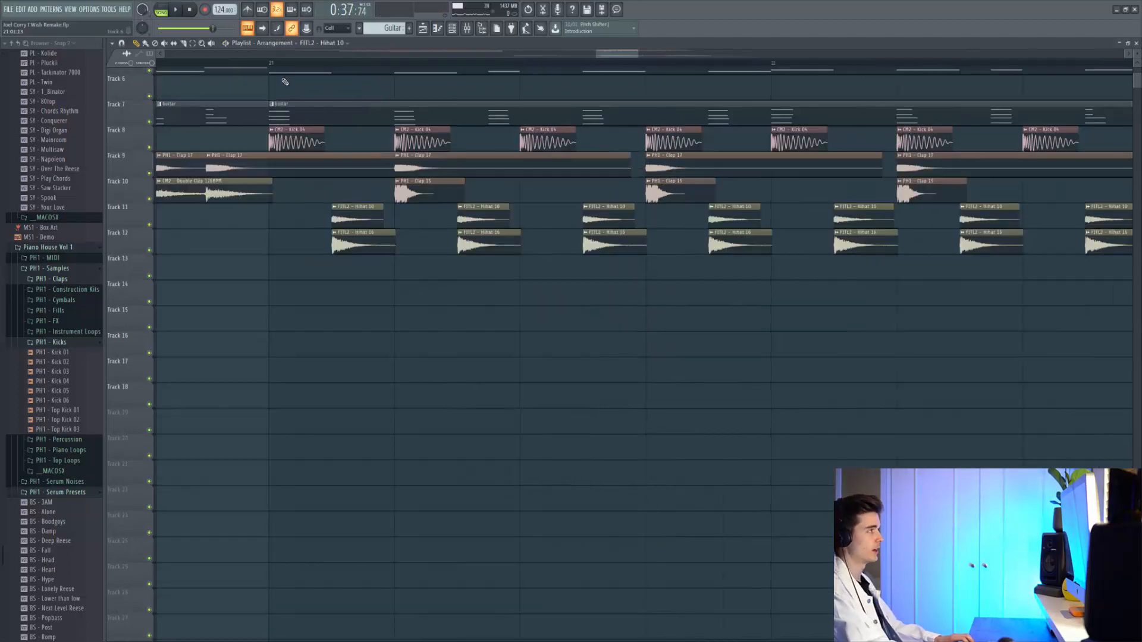
Play from bar 21 to hear the layered hi-hats on Tracks 11 and 12 with the kick and claps
left_click(273, 62)
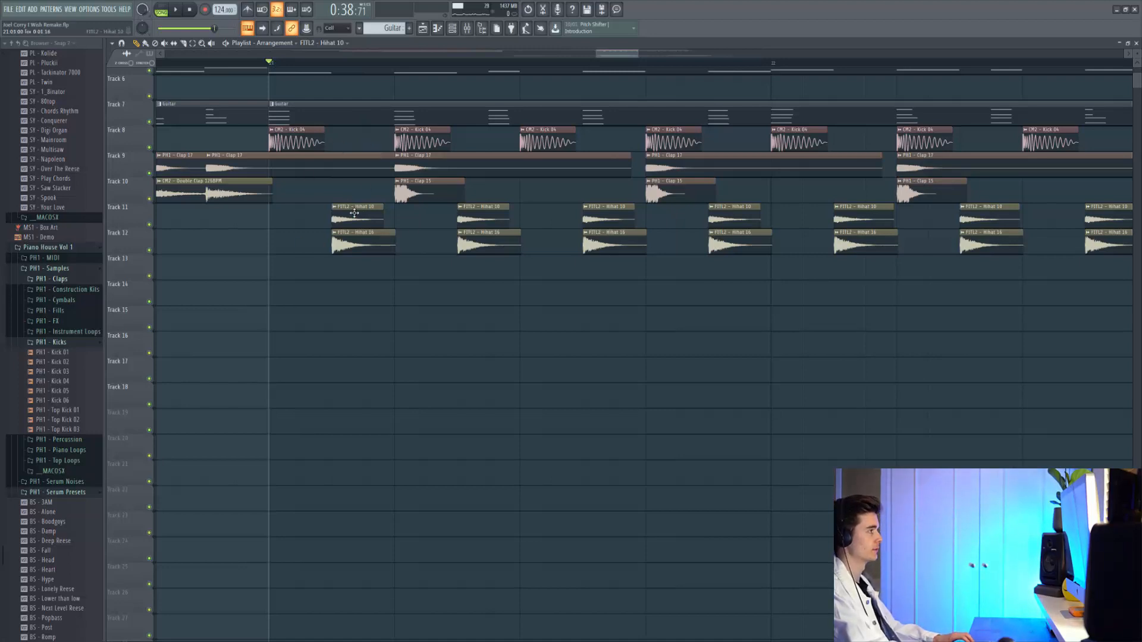
scroll(354, 213, "up", 3)
key("space")
scroll(389, 234, "down", 5)
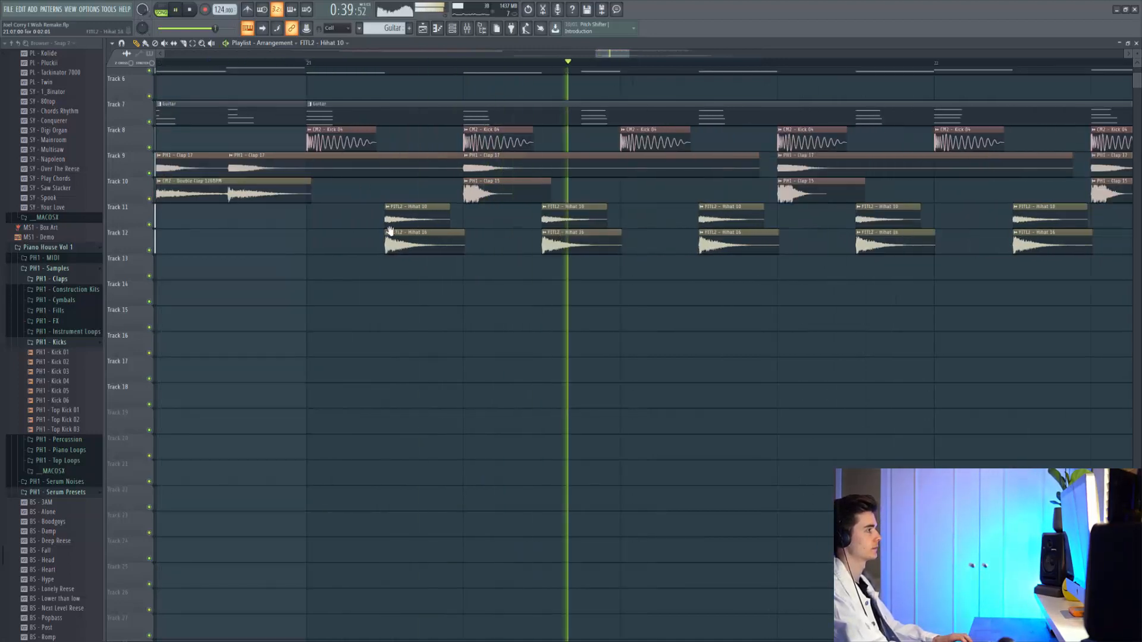
scroll(389, 235, "down", 3)
key("space")
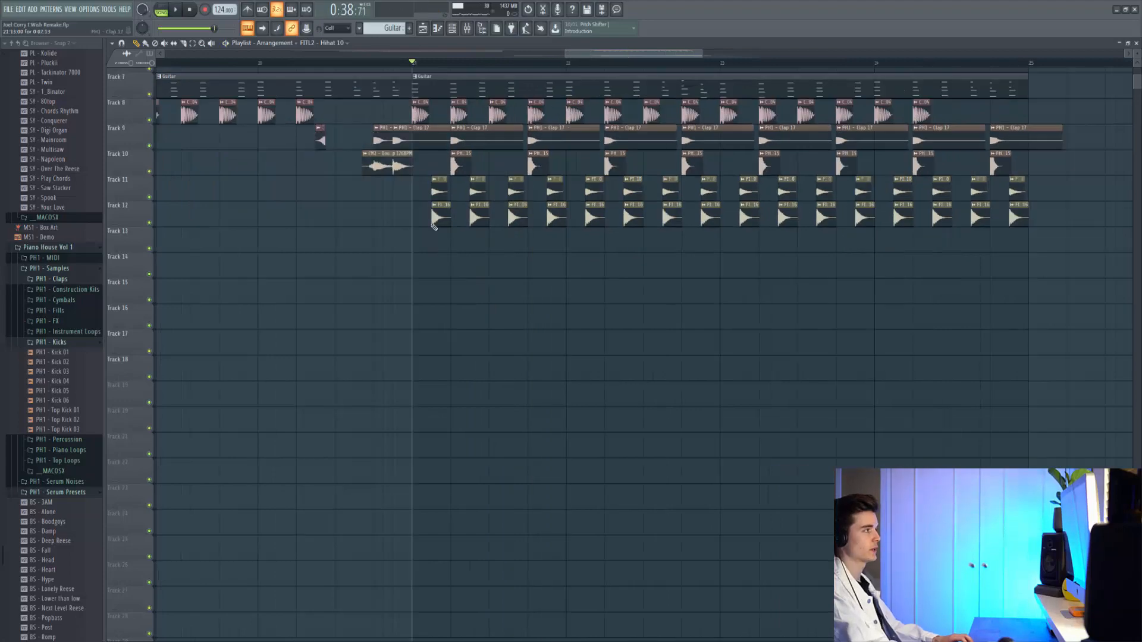
Review the drum layers on Tracks 8 to 12 and play them through the Drum BUS CLA-3A compressor
scroll(400, 300, "up", 3)
scroll(512, 310, "up", 2)
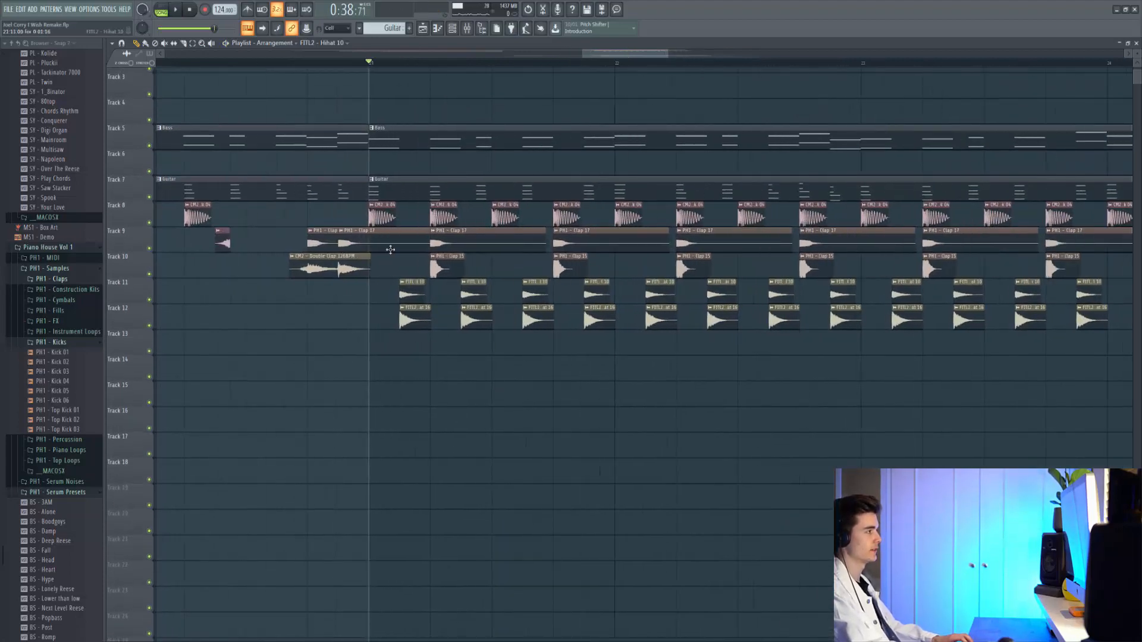
scroll(471, 253, "down", 1)
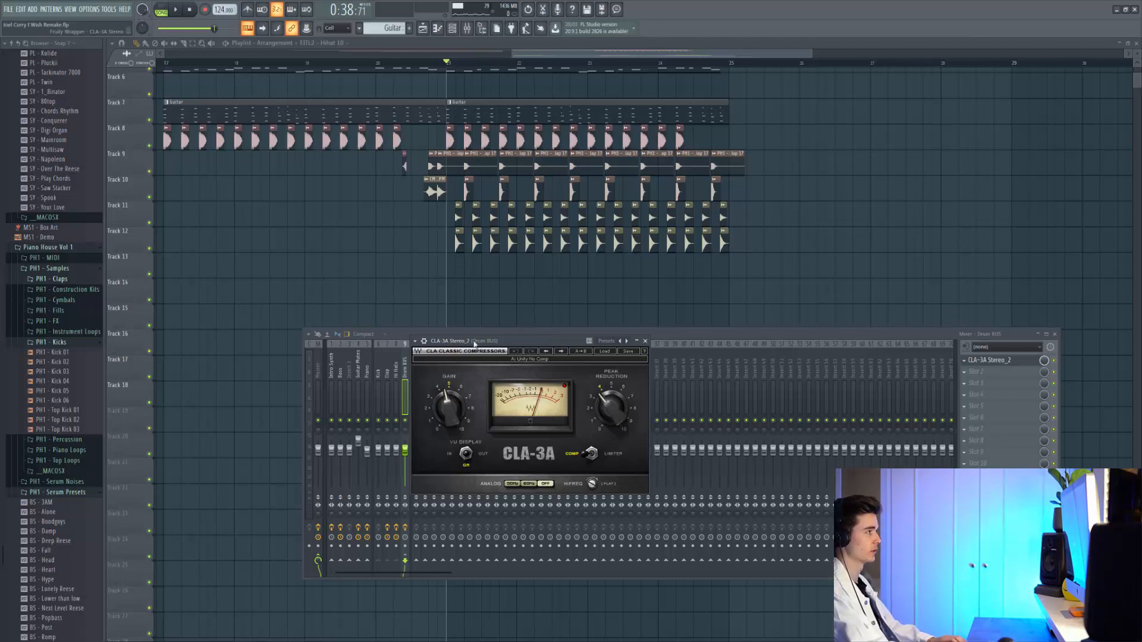
key("space")
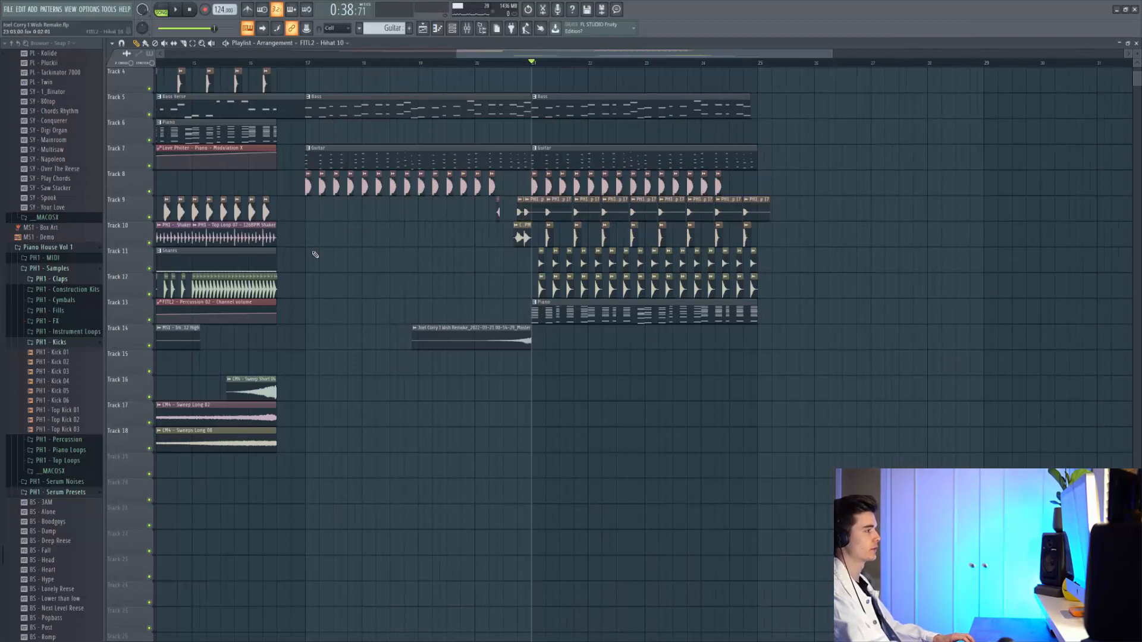
Play from the middle of bar 20 into the drop and select the Piano pattern on Track 13
left_click(506, 63)
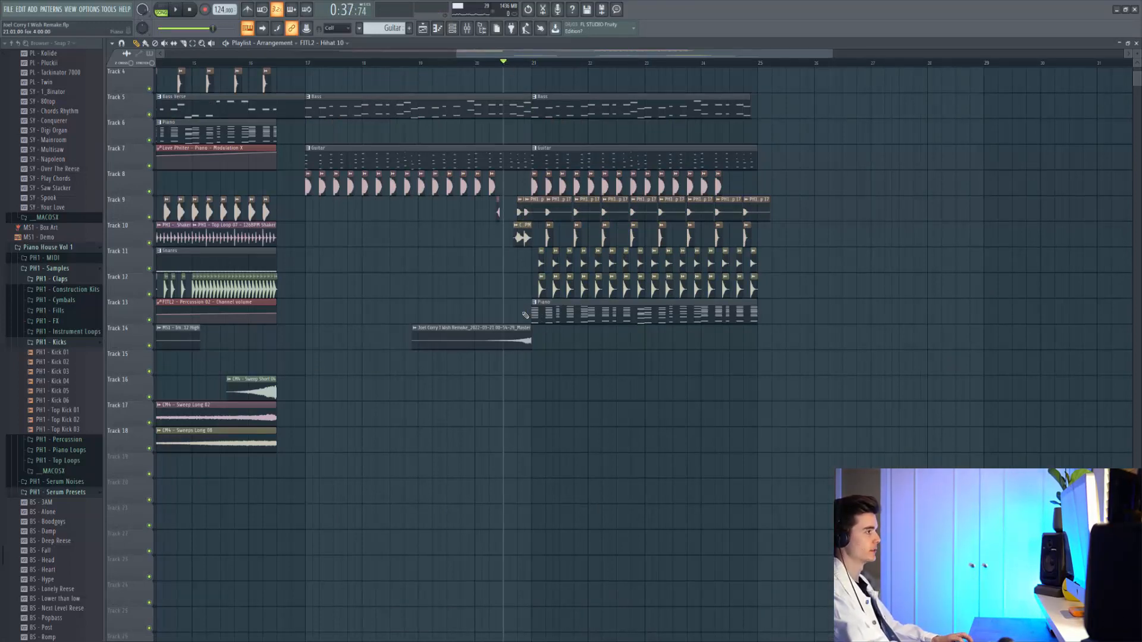
key("space")
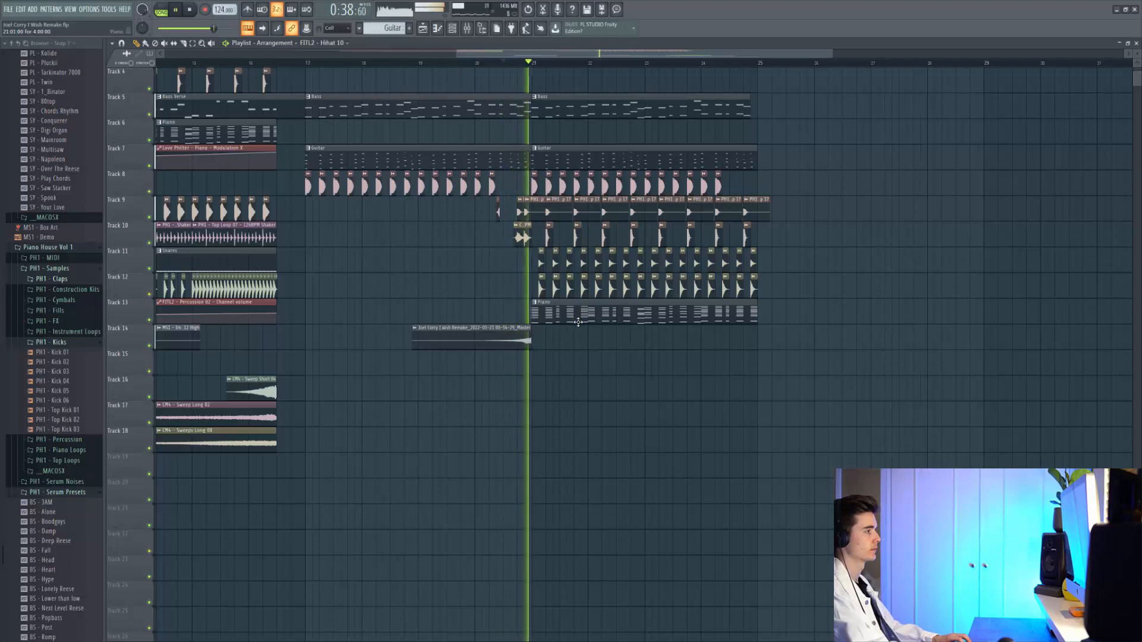
left_click(578, 317)
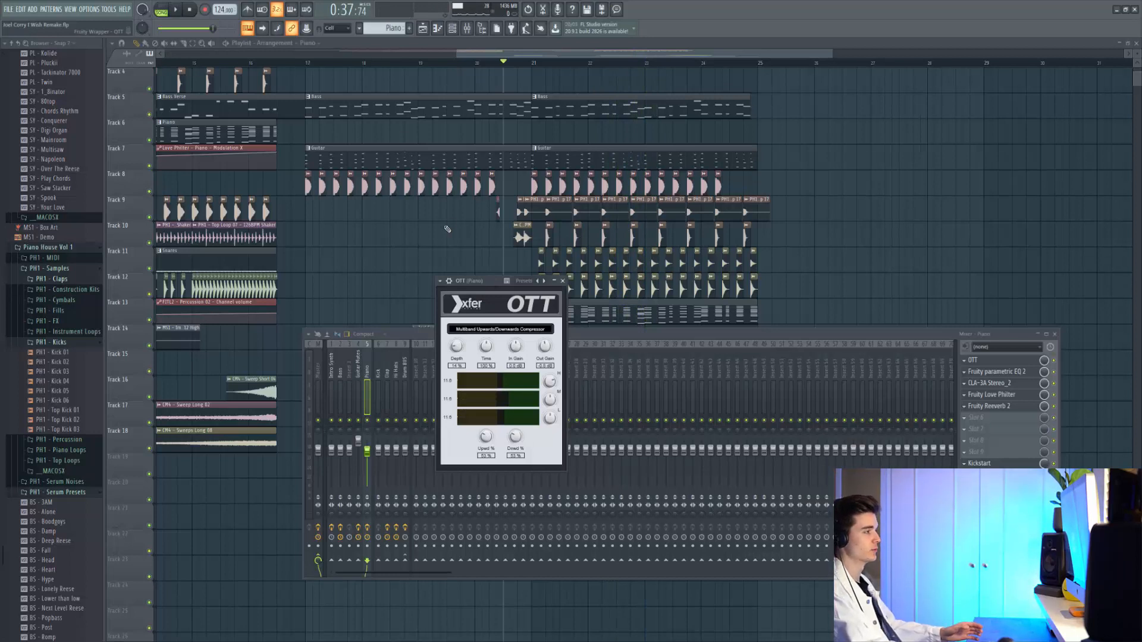
Inspect the Piano channel's OTT, Fruity Parametric EQ 2 and CLA-3A effects and play the soloed piano through them
left_click(449, 281)
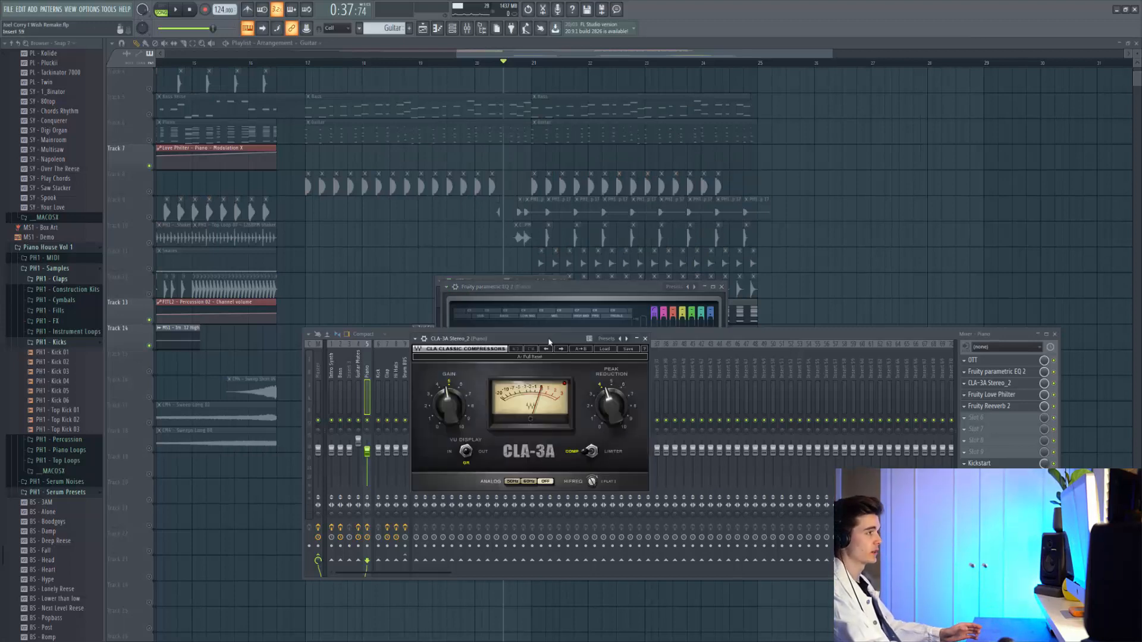
key("space")
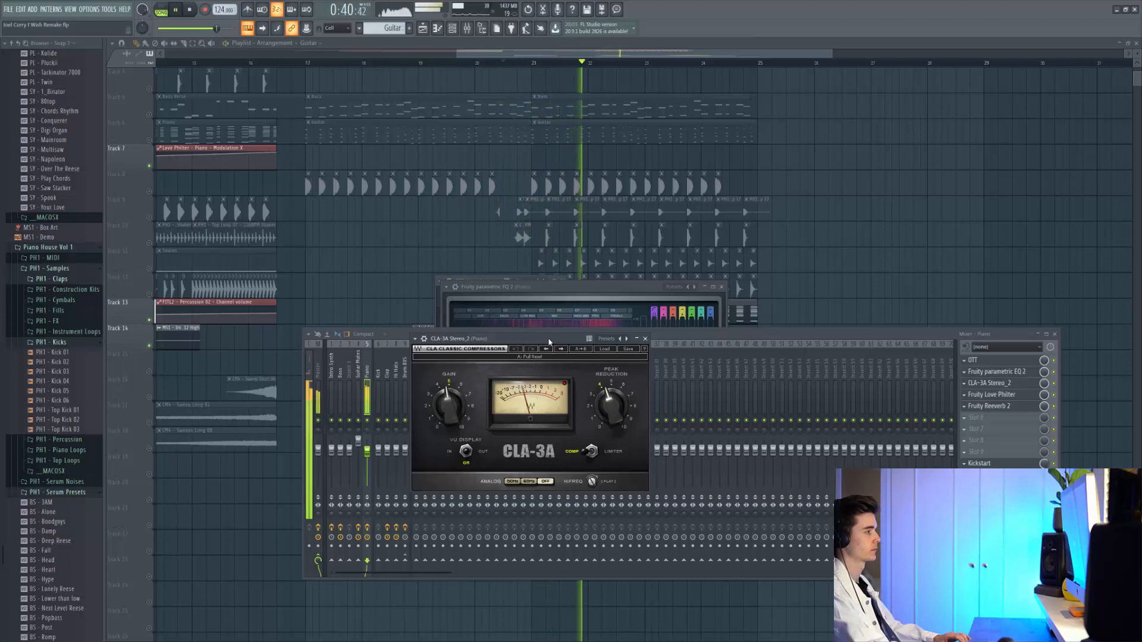
mouse_move(589, 360)
key("space")
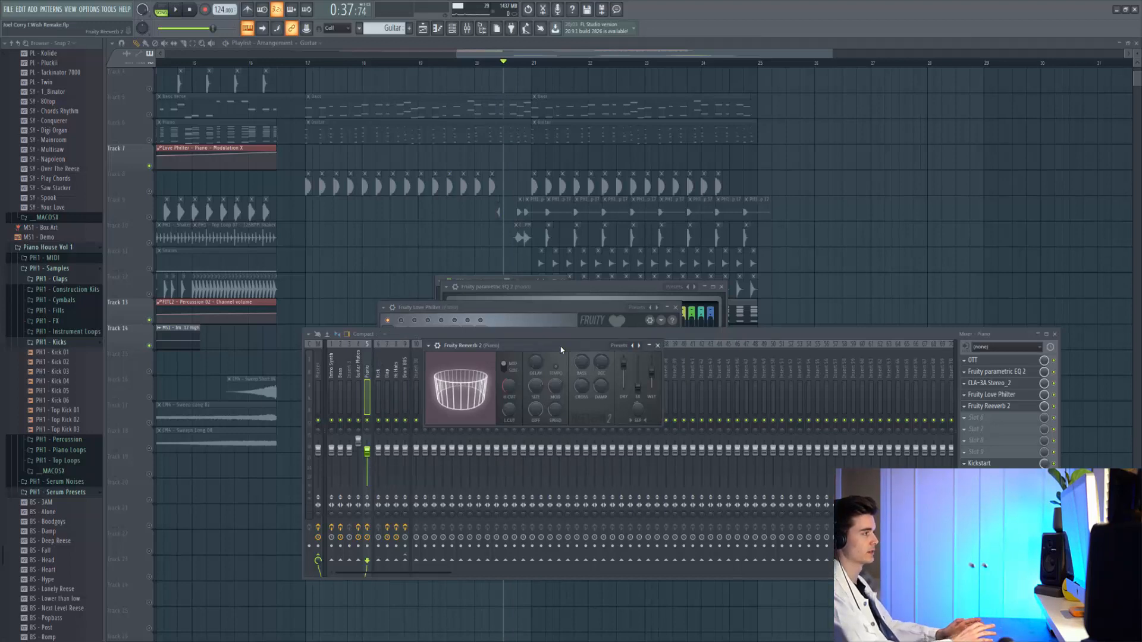
Set the playhead to bar 17 and inspect the PH1 - Crash 04 and PH1 - Crash 03 samples on Tracks 15 and 16
left_click(314, 65)
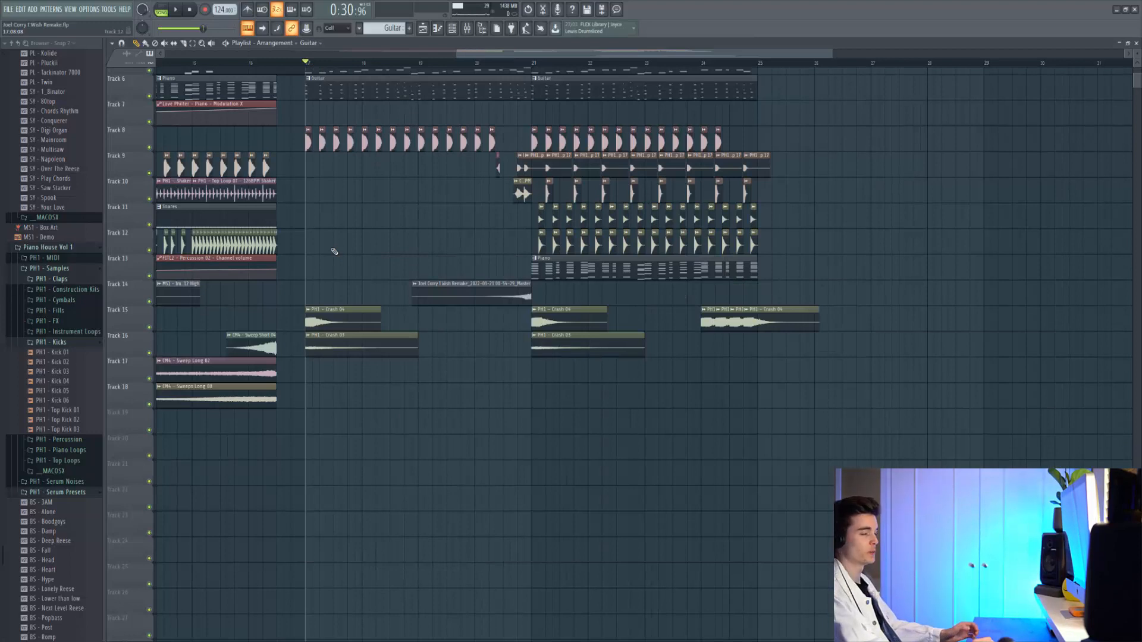
double_click(357, 322)
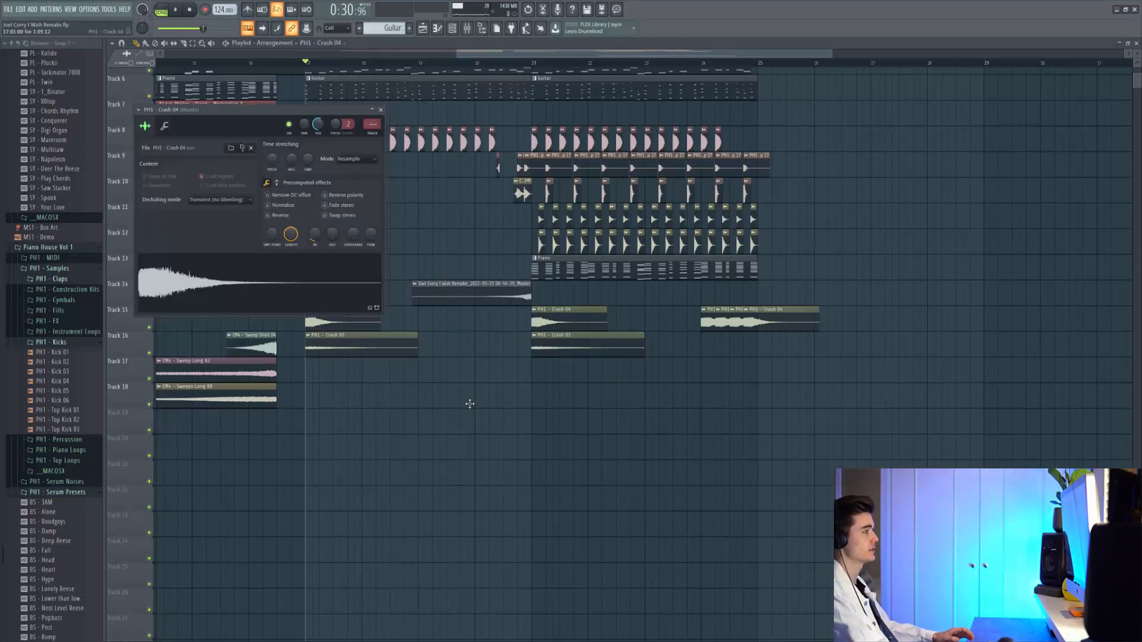
left_click(347, 295)
double_click(336, 347)
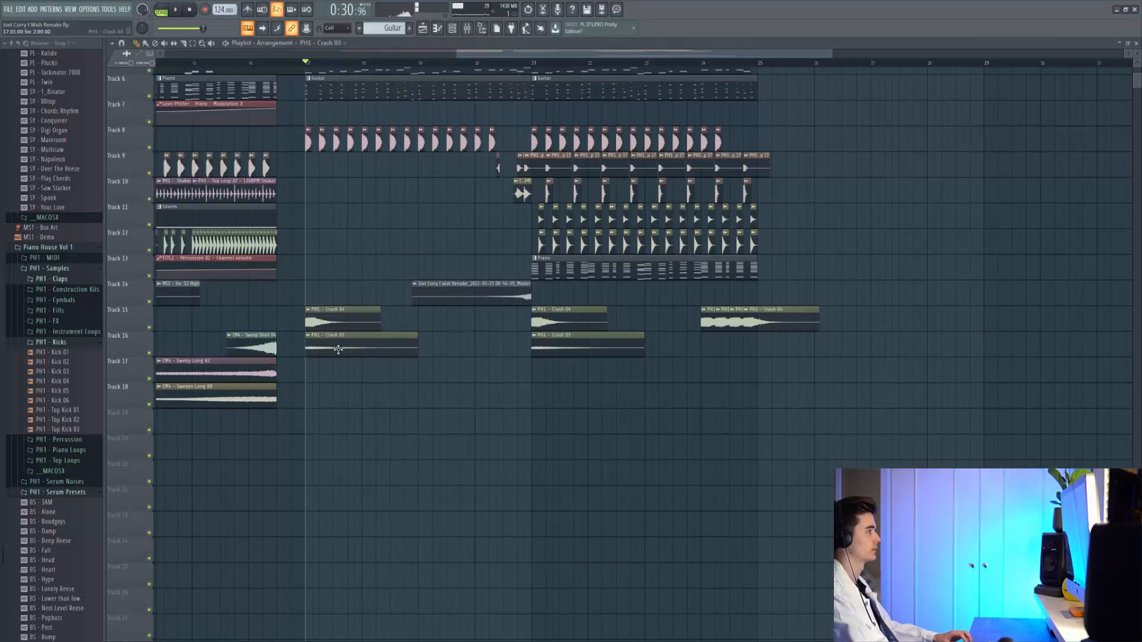
left_click(278, 303)
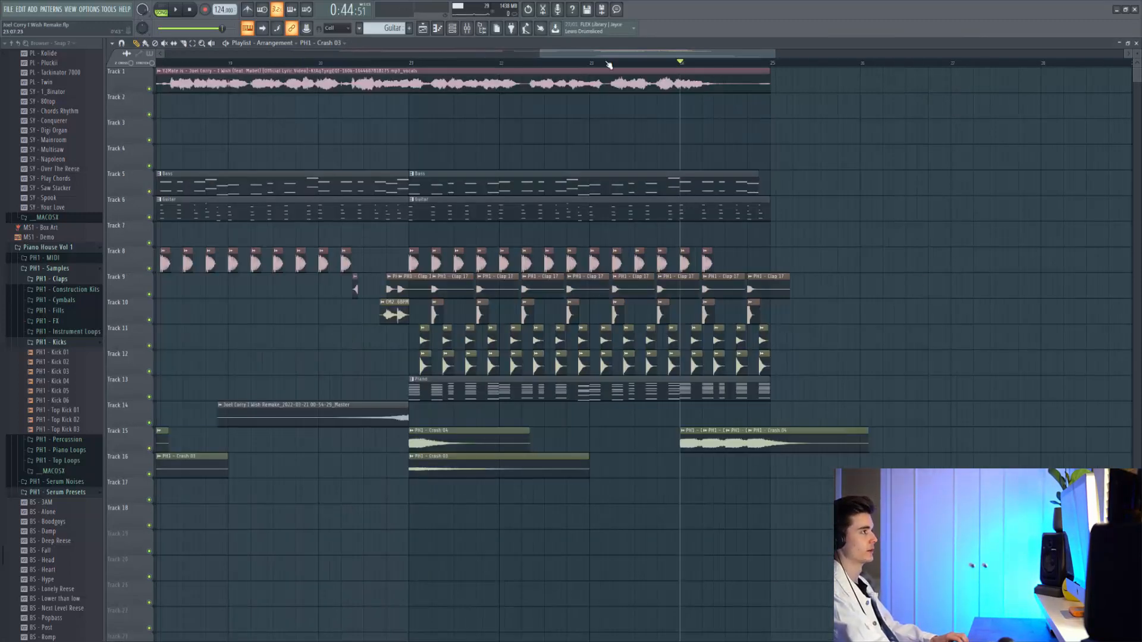
Play from bar 23 towards the repeated PH1 - Crash 04 clips on Track 15
left_click(592, 61)
key("space")
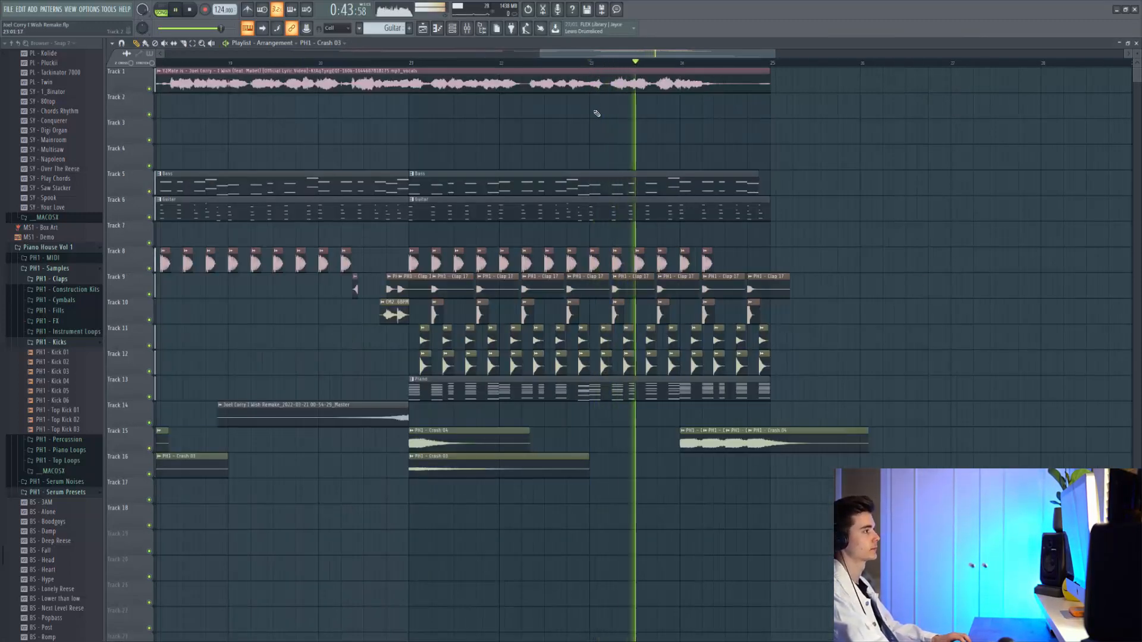